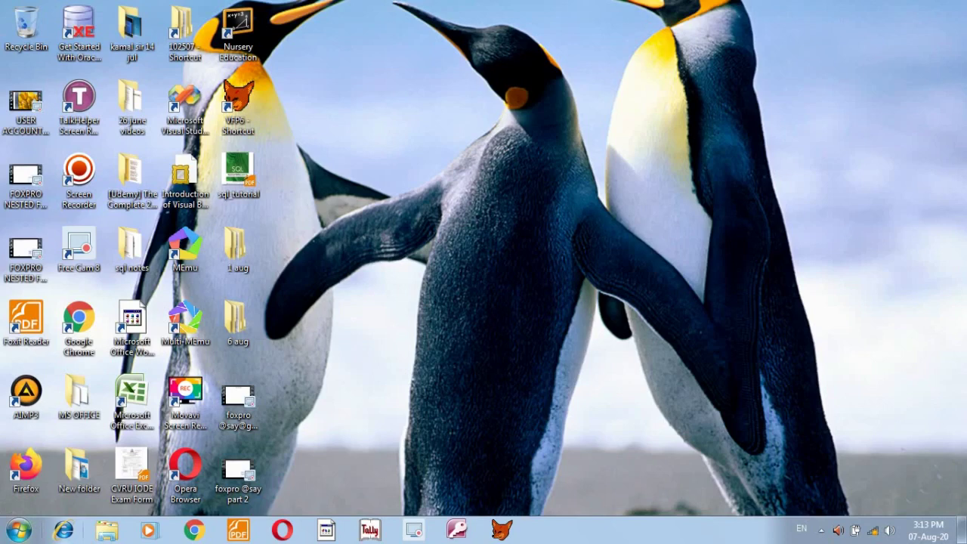
Step: Open Control Panel from the Start menu and maximize it to show All Control Panel Items
left_click(18, 531)
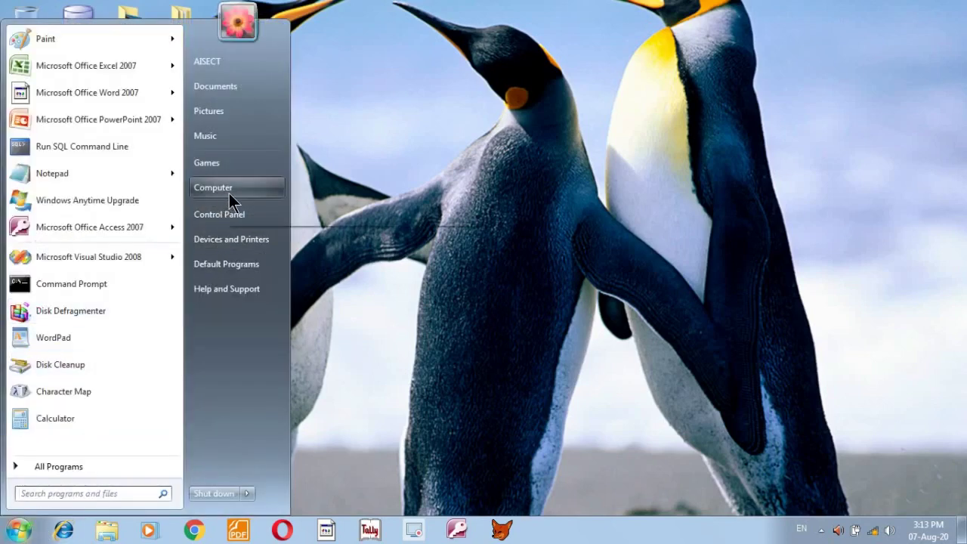
left_click(228, 216)
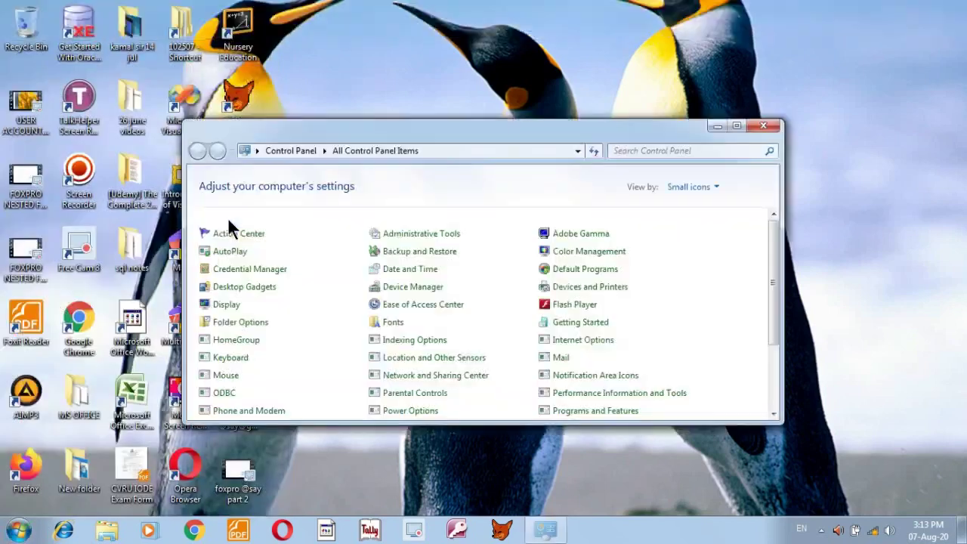
left_click(737, 126)
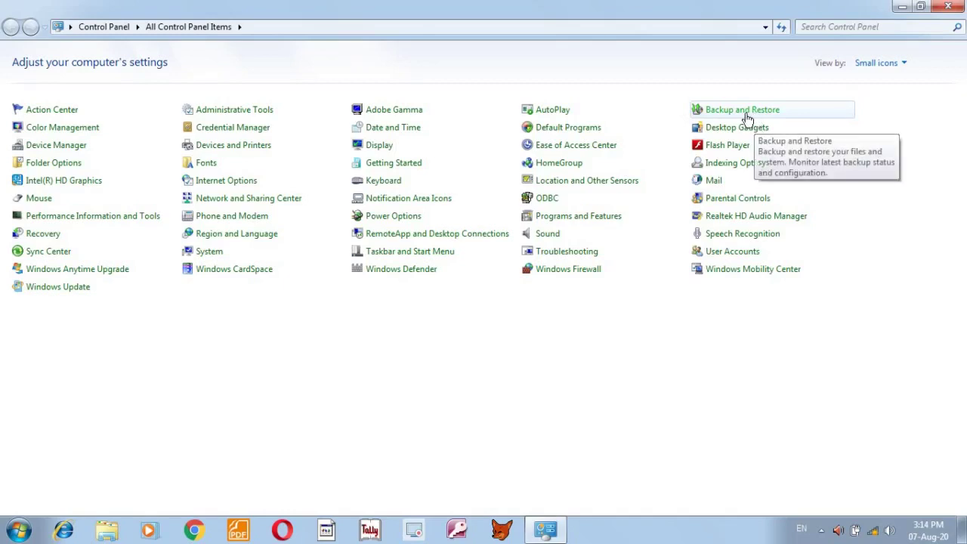
Step: In Backup and Restore, change settings and pick Local Disk (E:) as the backup destination
left_click(744, 111)
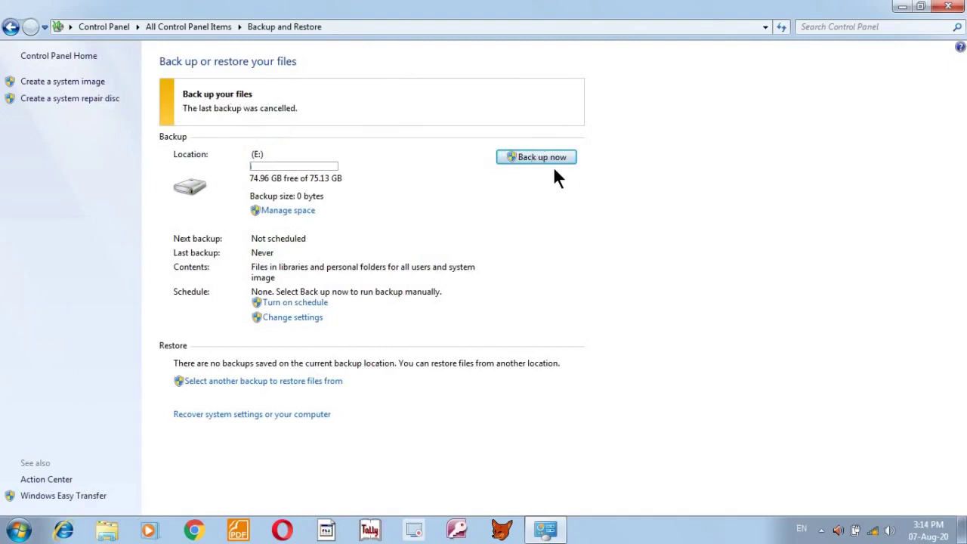
left_click(295, 318)
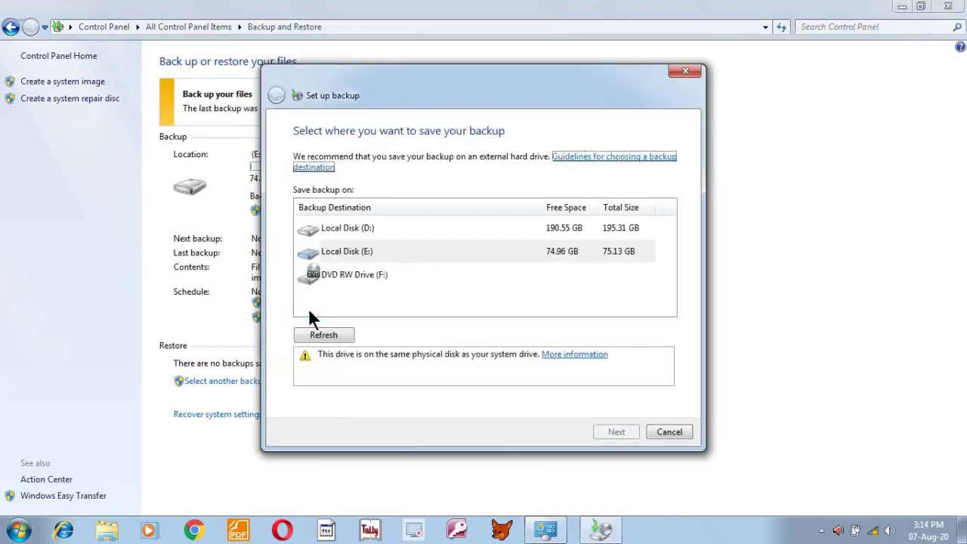
left_click(344, 228)
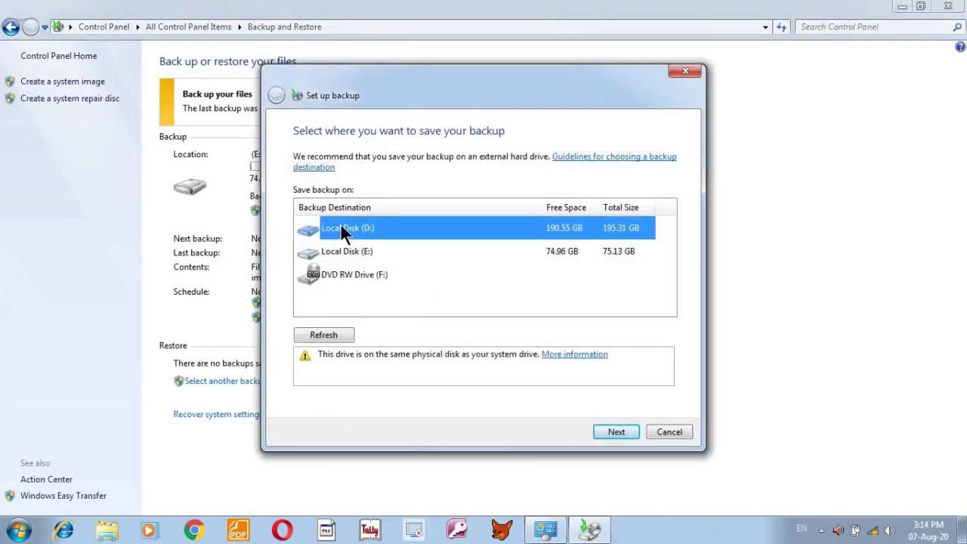
left_click(362, 251)
left_click(351, 229)
left_click(355, 252)
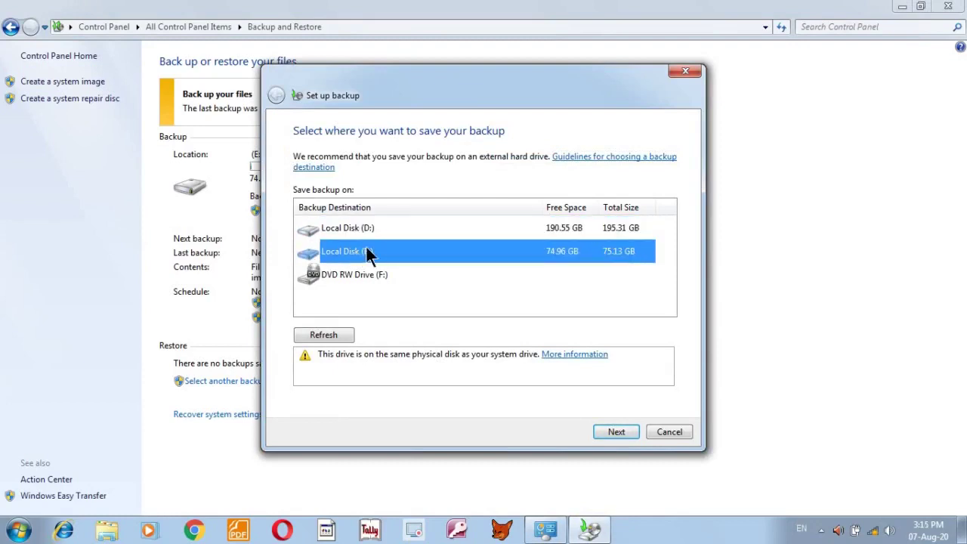
left_click(615, 432)
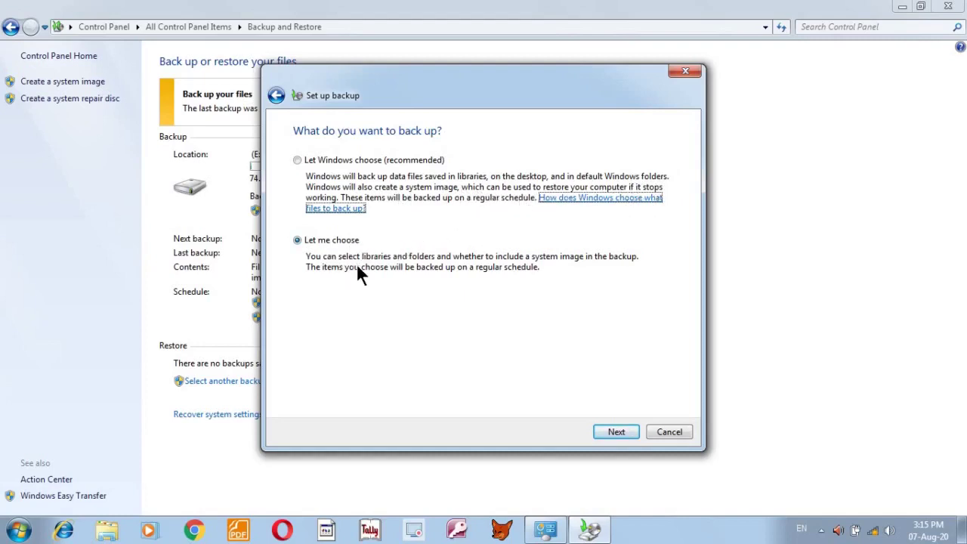
Step: Exclude newly created users and Local Disk (C:) from the backup, keeping the user's libraries
left_click(618, 431)
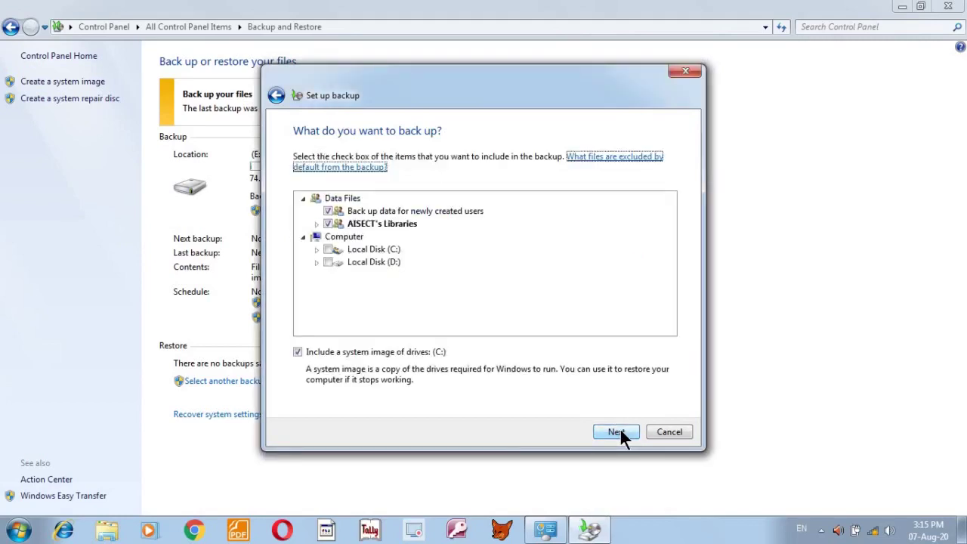
left_click(331, 210)
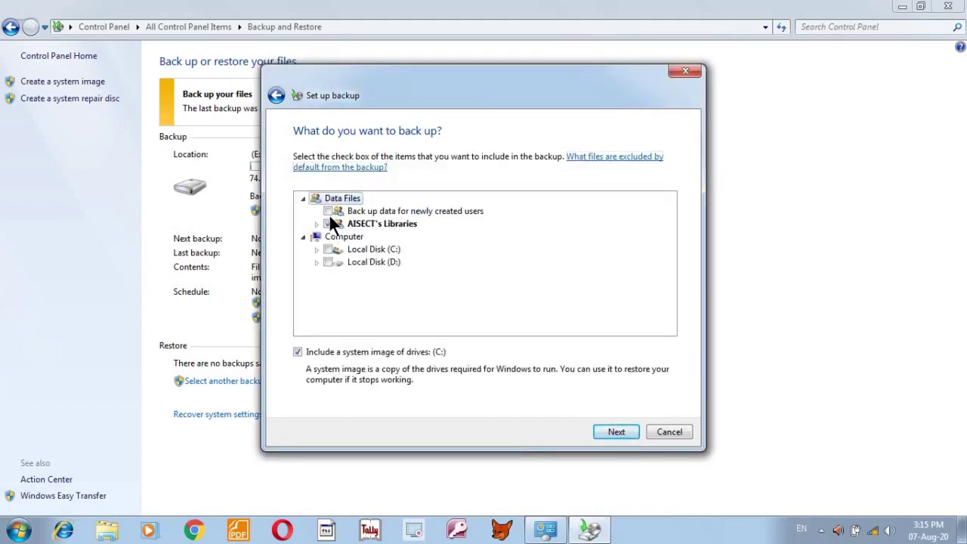
left_click(354, 224)
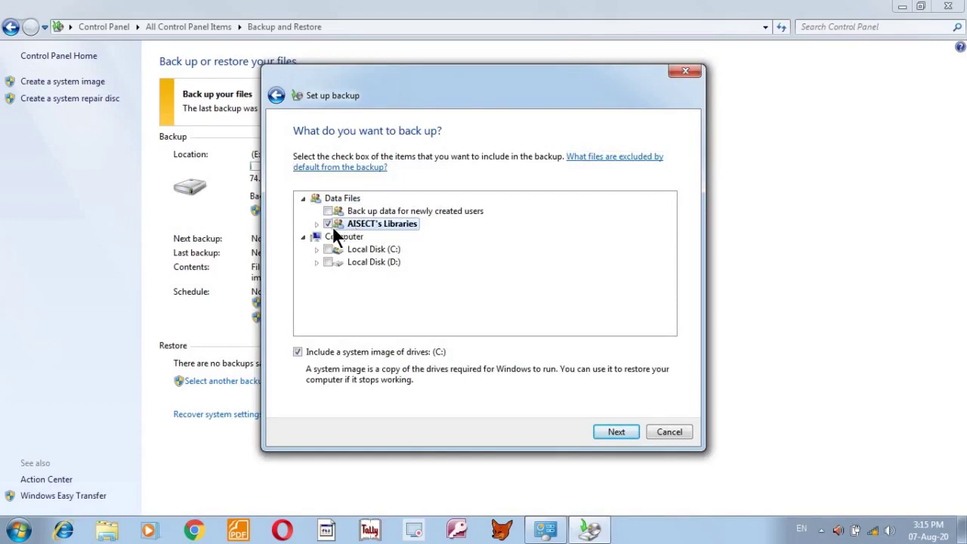
left_click(358, 251)
left_click(317, 250)
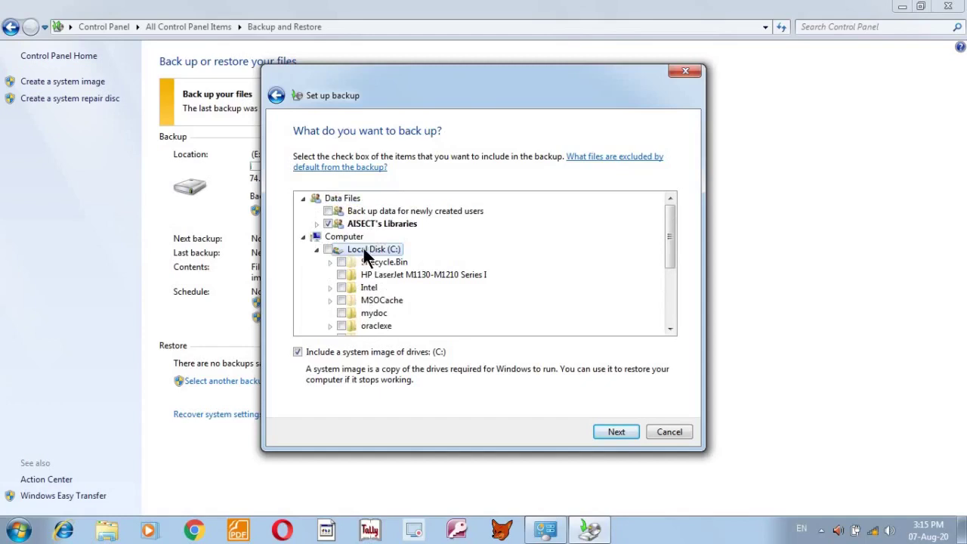
scroll(408, 257, "down", 3)
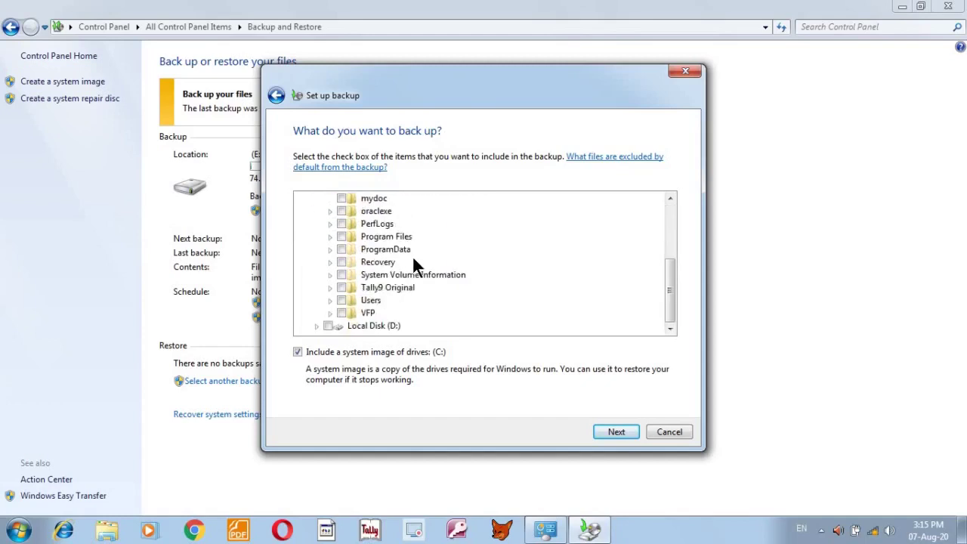
scroll(375, 286, "up", 3)
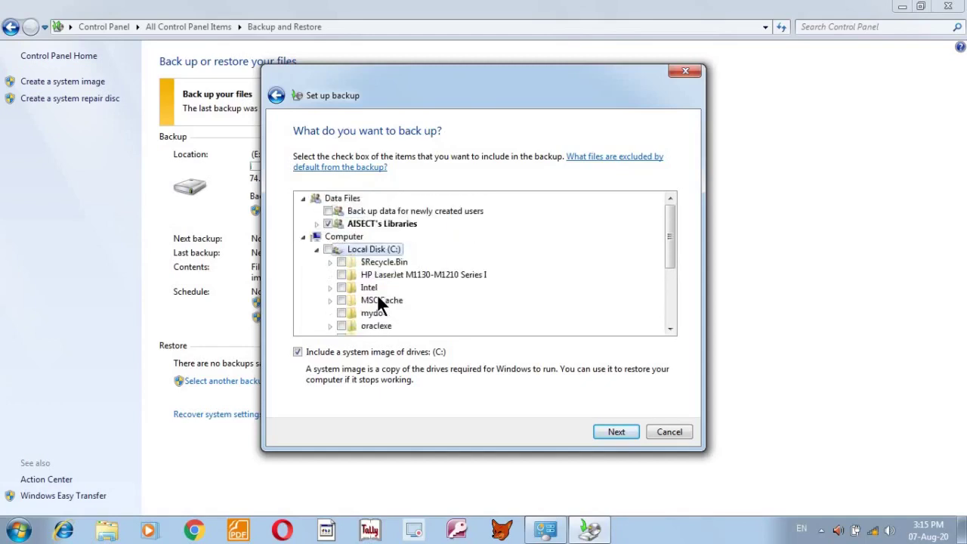
left_click(318, 250)
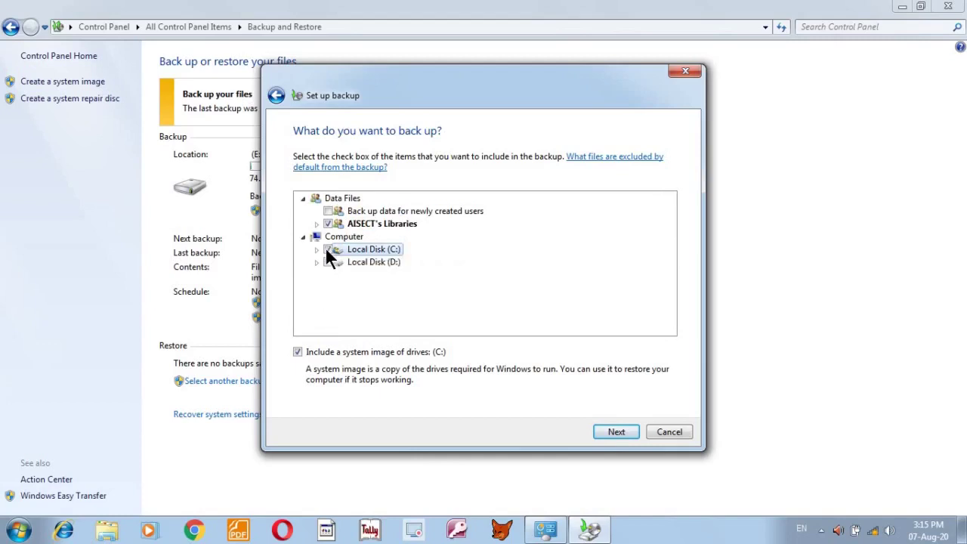
left_click(318, 249)
left_click(328, 199)
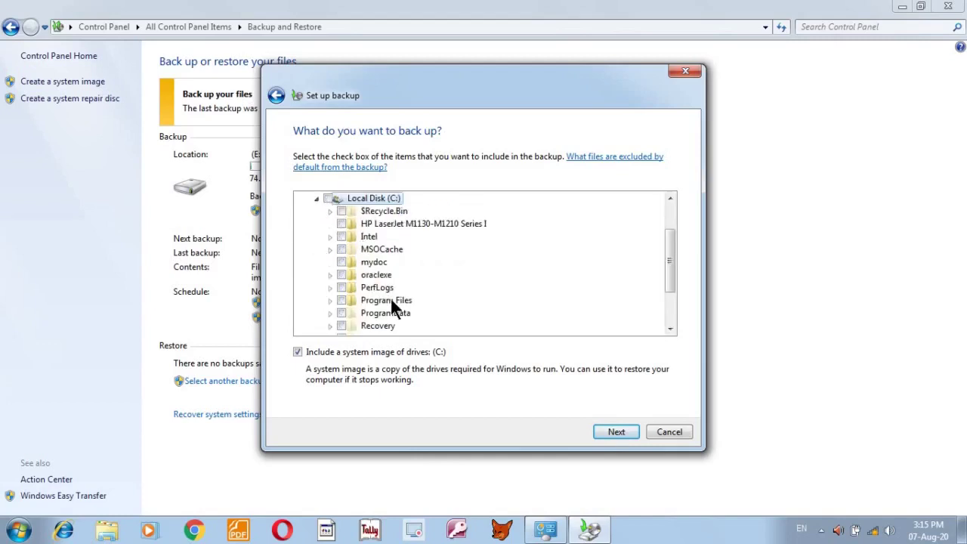
Step: Review the backup settings, including the system image, and save them
scroll(324, 259, "up", 2)
left_click(316, 249)
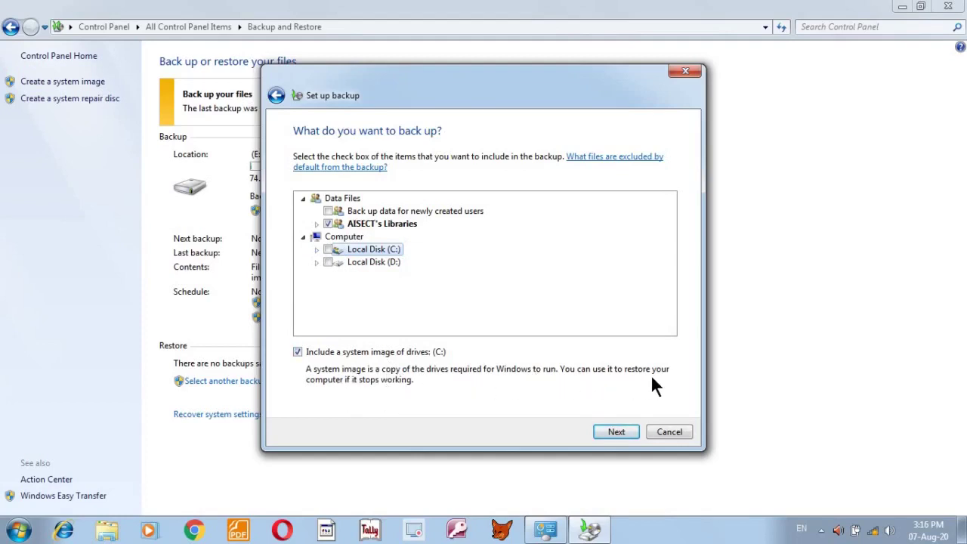
left_click(608, 427)
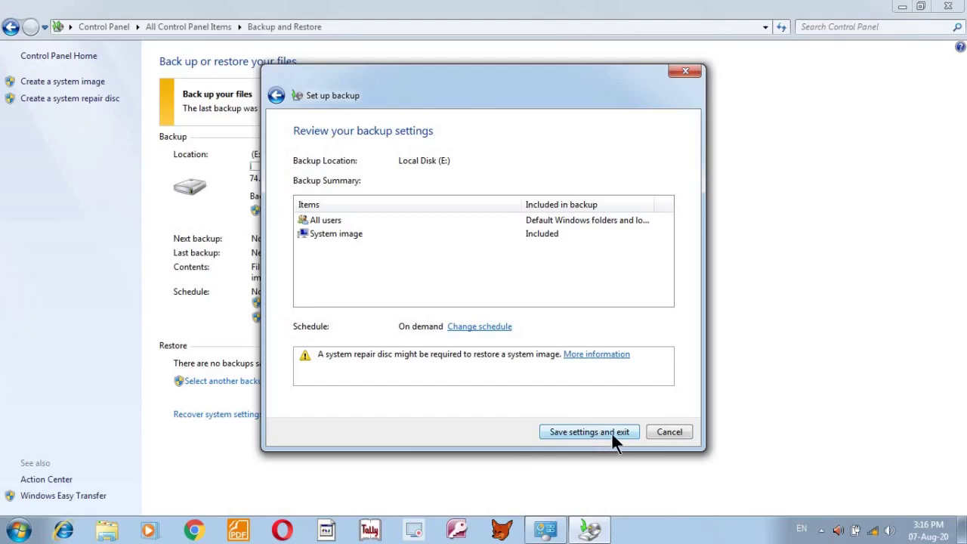
left_click(589, 431)
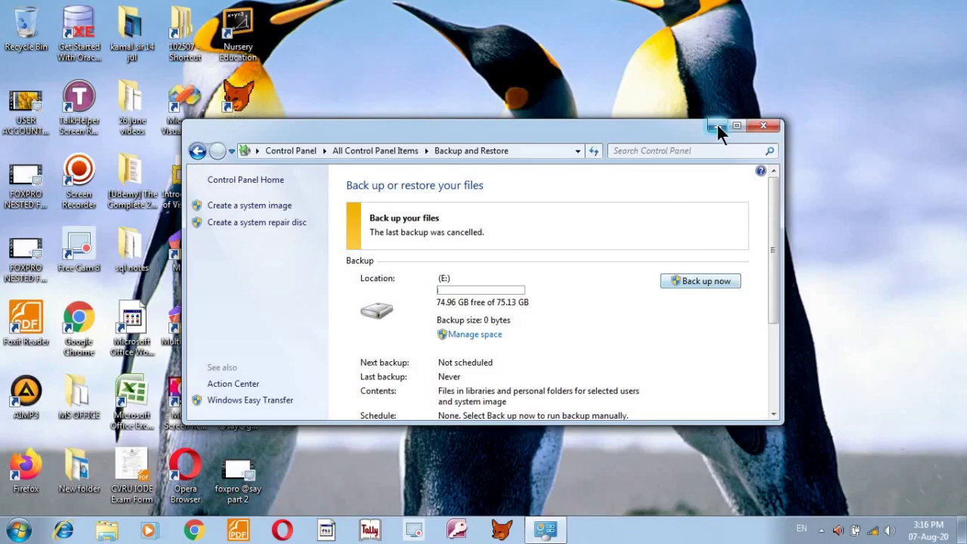
Step: Start the backup to drive E: now, then return to All Control Panel Items
left_click_drag(676, 126, 643, 59)
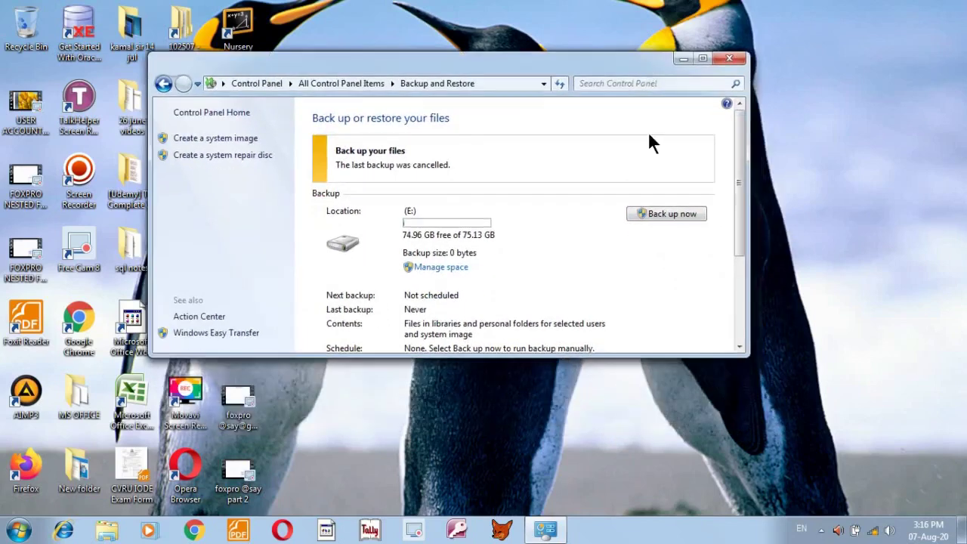
left_click(658, 215)
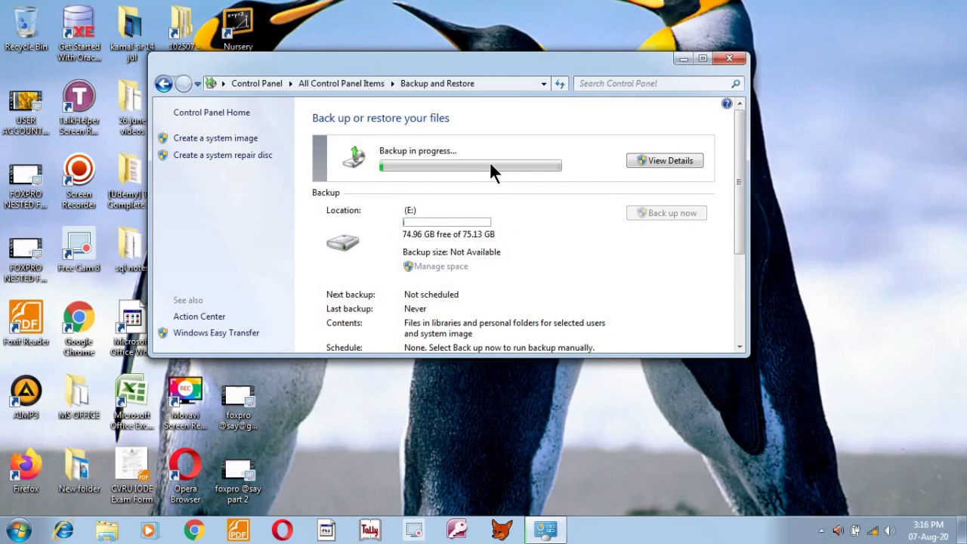
left_click(19, 531)
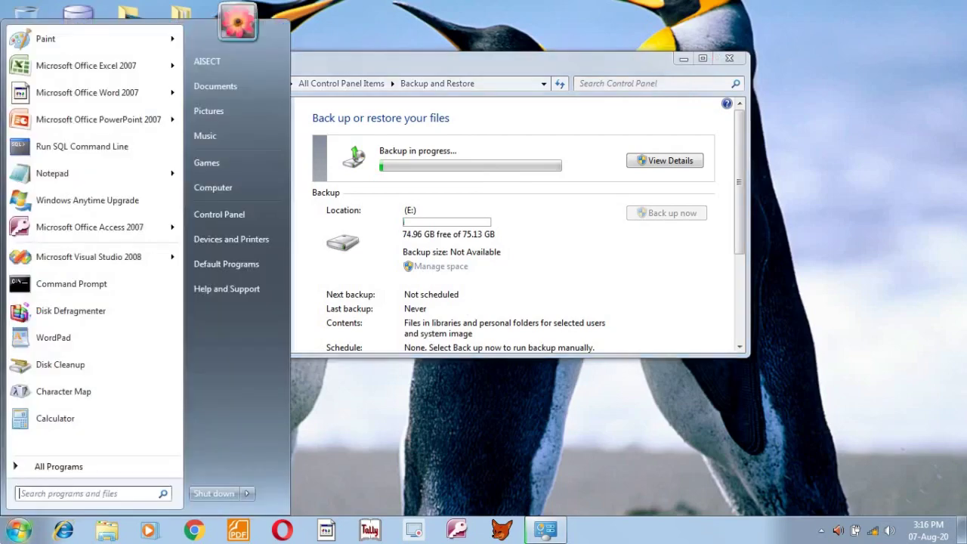
left_click(236, 221)
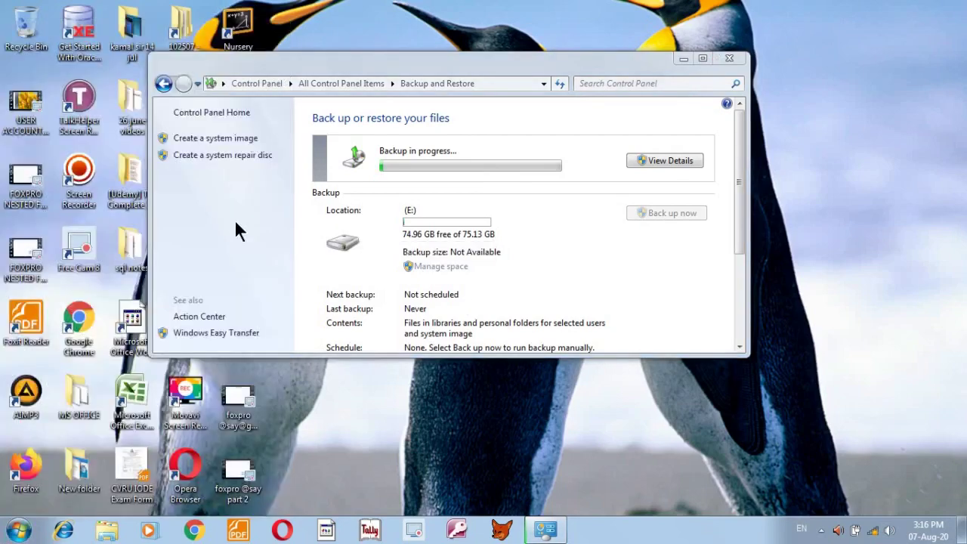
left_click(734, 130)
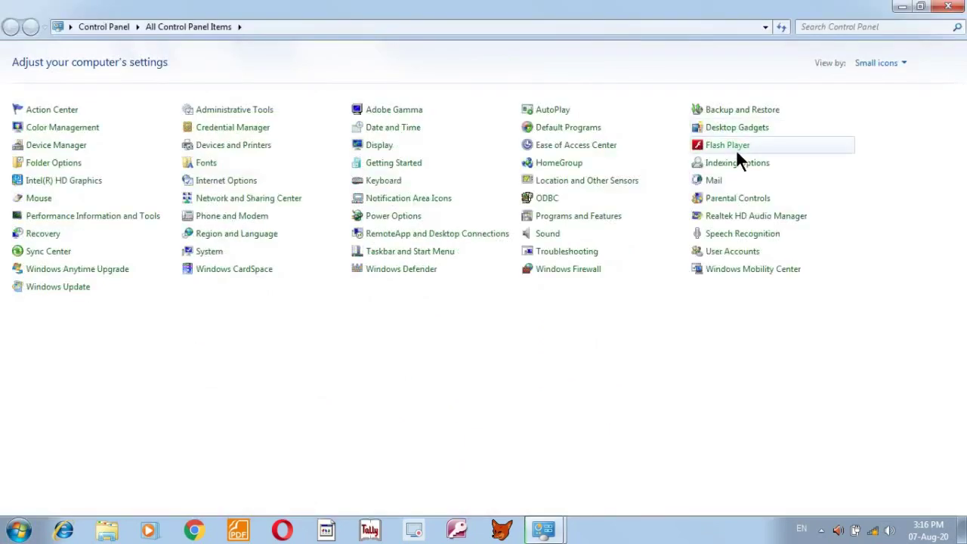
left_click(898, 7)
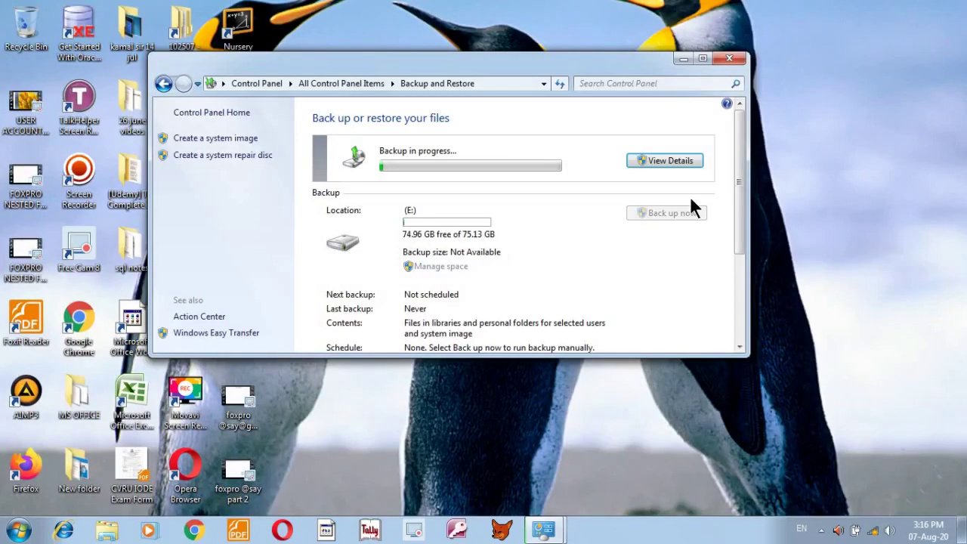
scroll(624, 272, "down", 1)
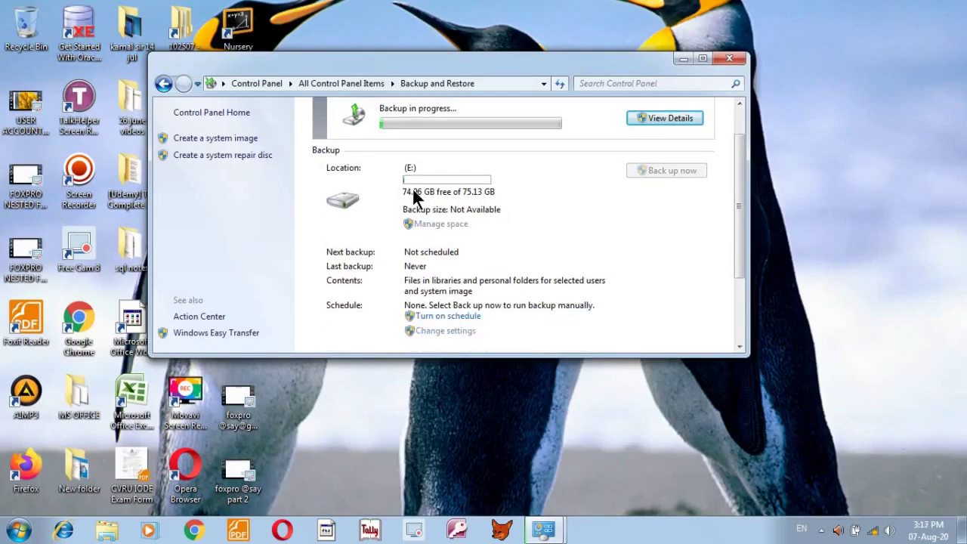
scroll(462, 255, "down", 2)
scroll(462, 254, "down", 1)
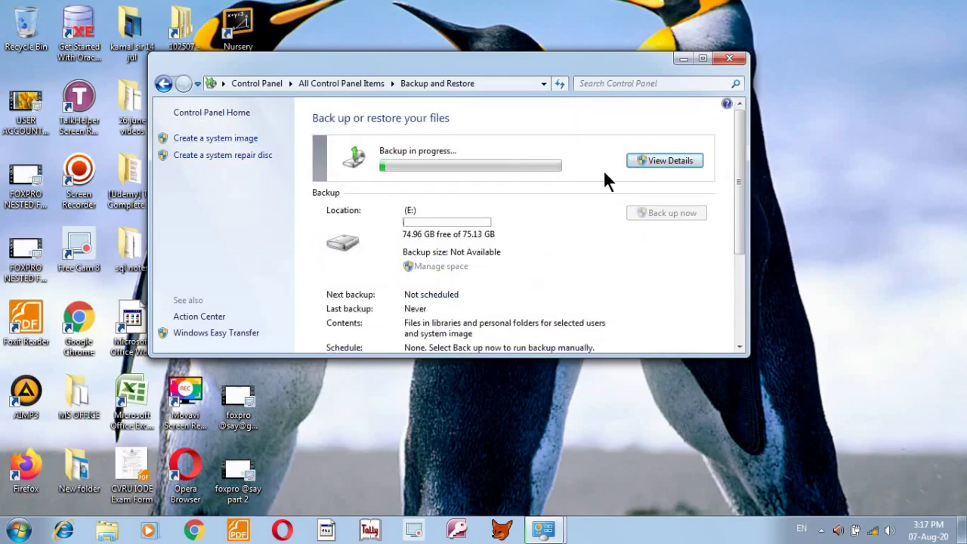
left_click(167, 83)
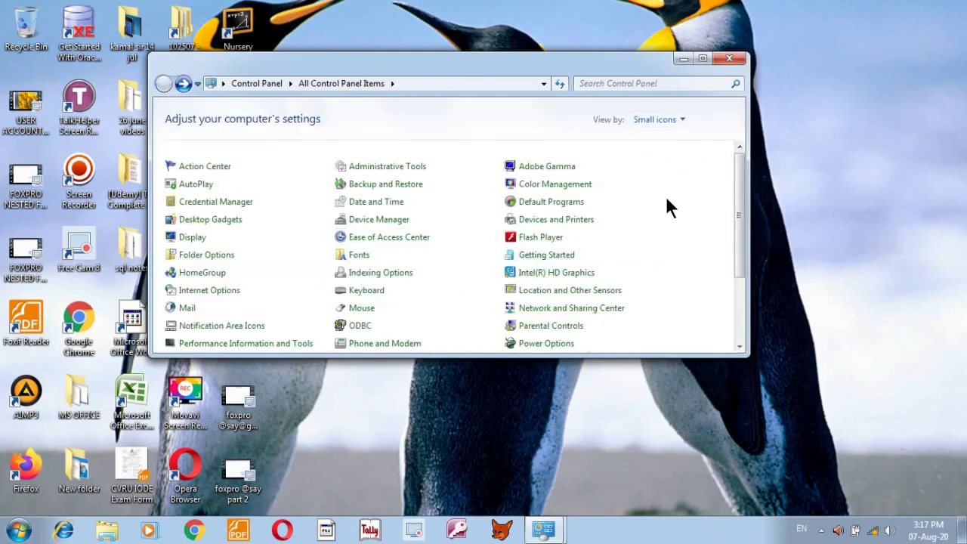
Step: Open the Desktop Gadgets gallery from the maximized Control Panel
left_click(701, 58)
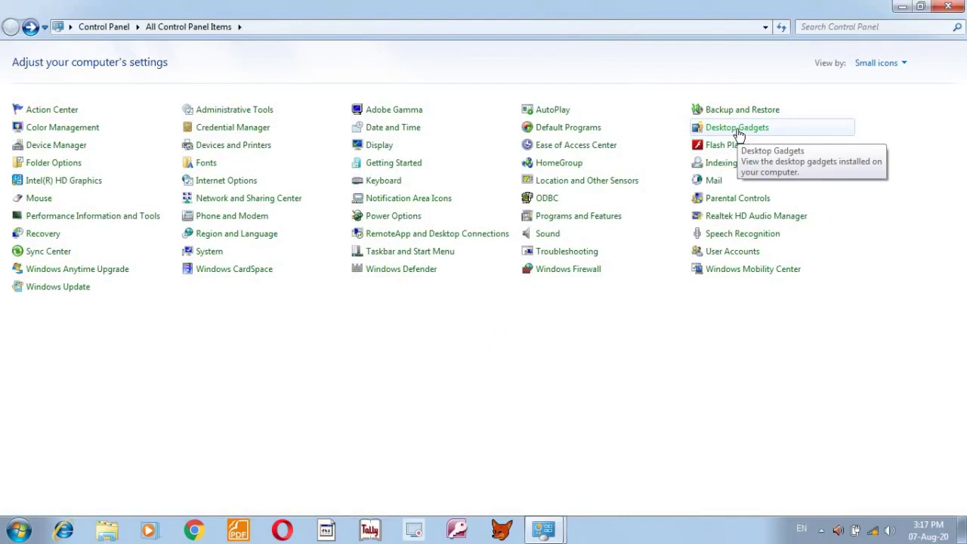
left_click(738, 129)
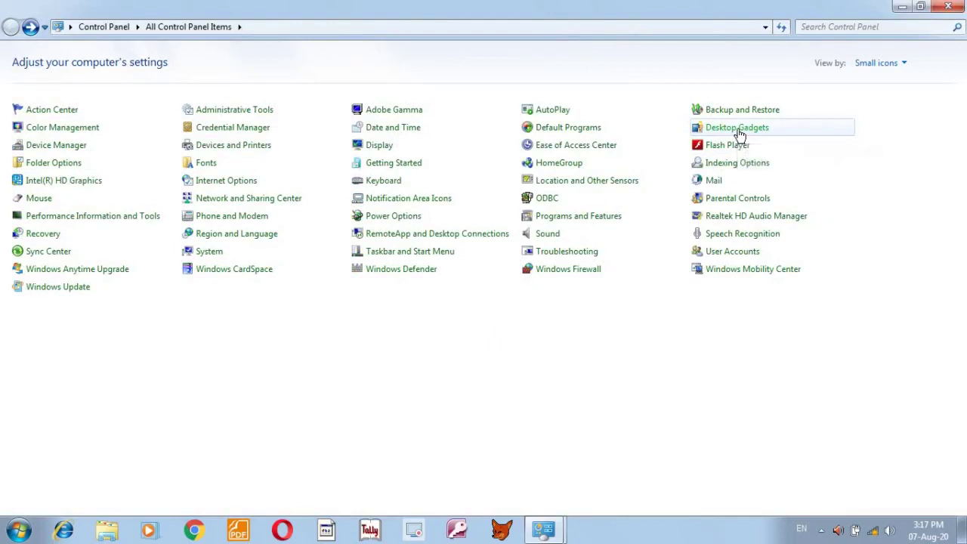
left_click(902, 7)
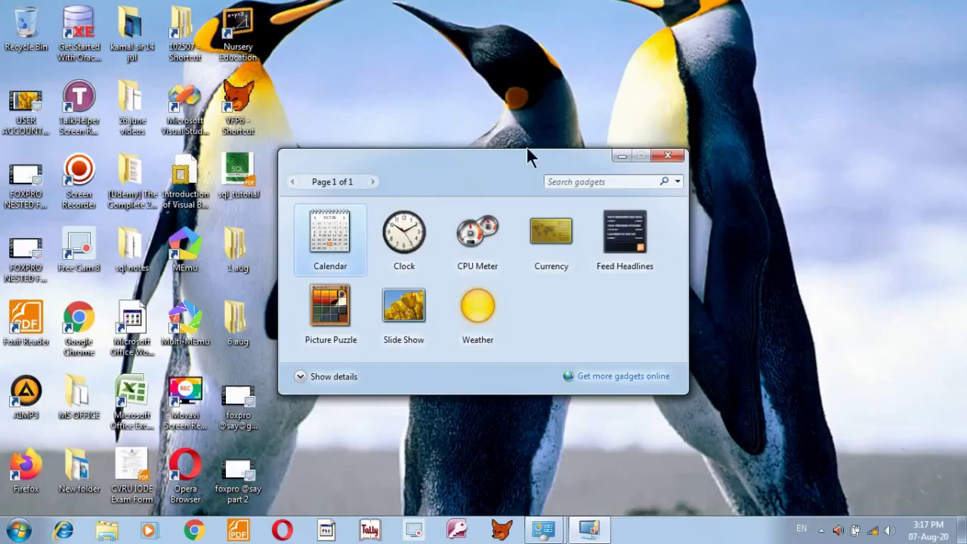
Step: Place Clock and Calendar gadgets on the desktop, remove Slide Show, and open Clock settings
double_click(411, 251)
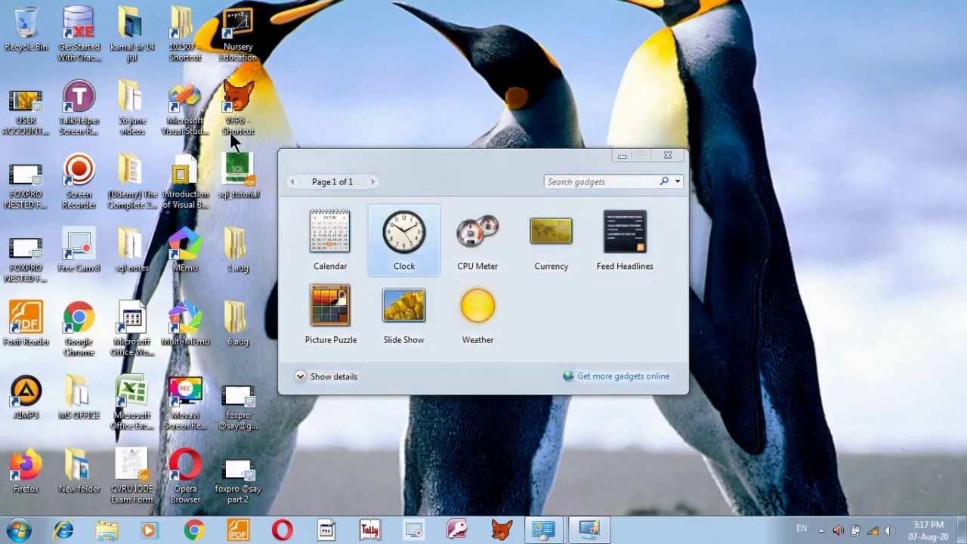
left_click_drag(333, 238, 924, 209)
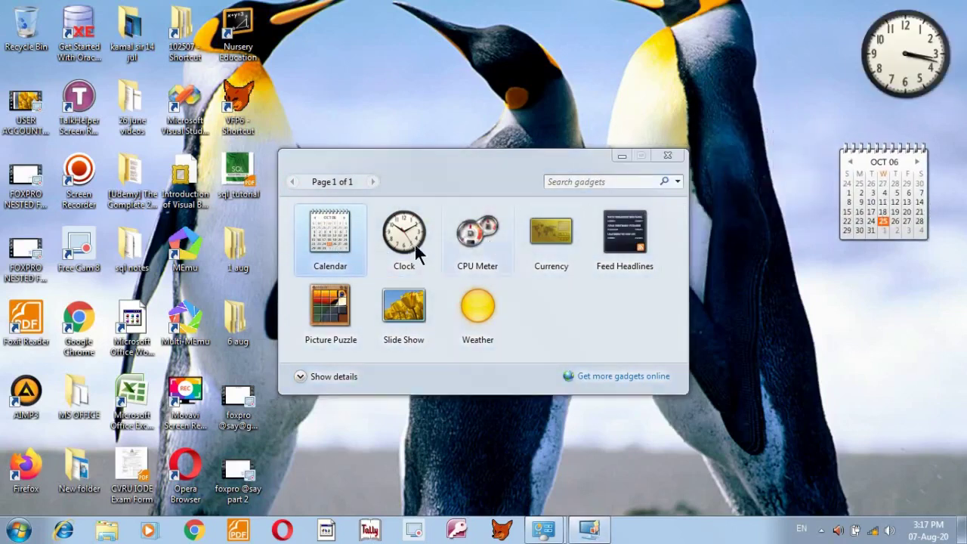
left_click_drag(407, 312, 884, 312)
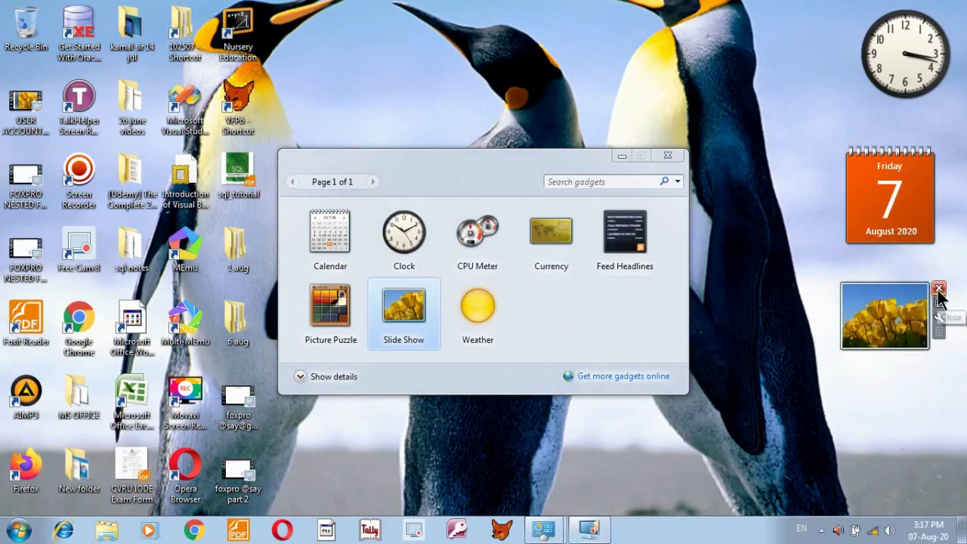
left_click(938, 290)
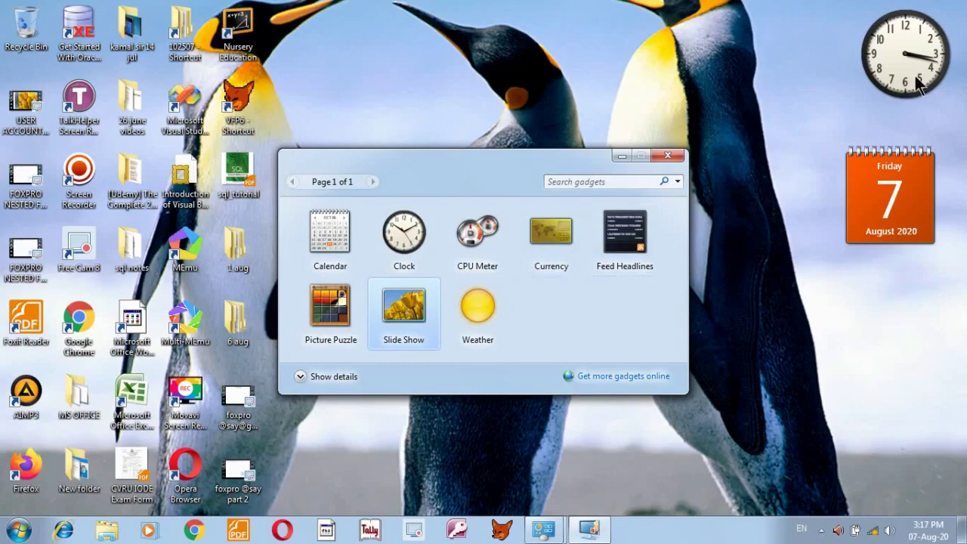
left_click(960, 34)
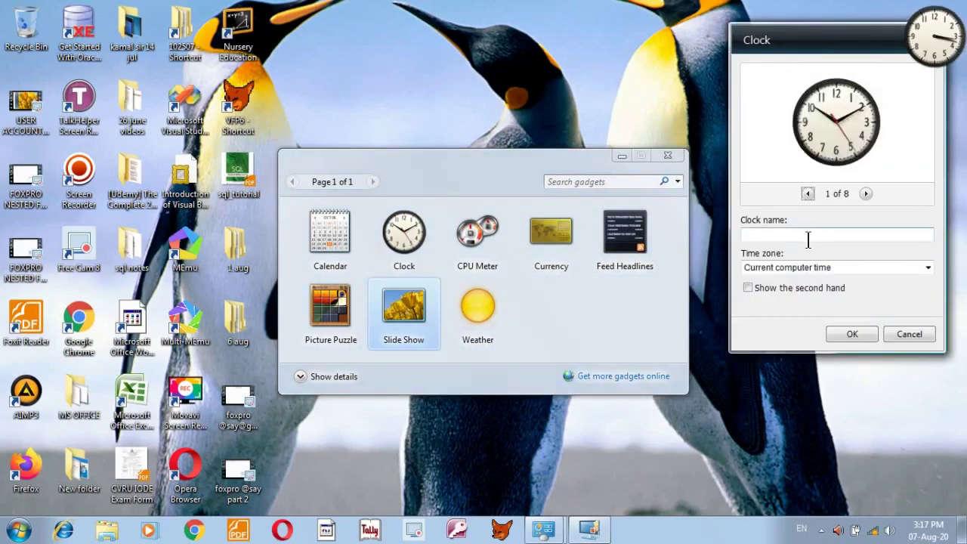
Step: Leave the Clock time zone at Current computer time and cancel the Clock settings
left_click(927, 269)
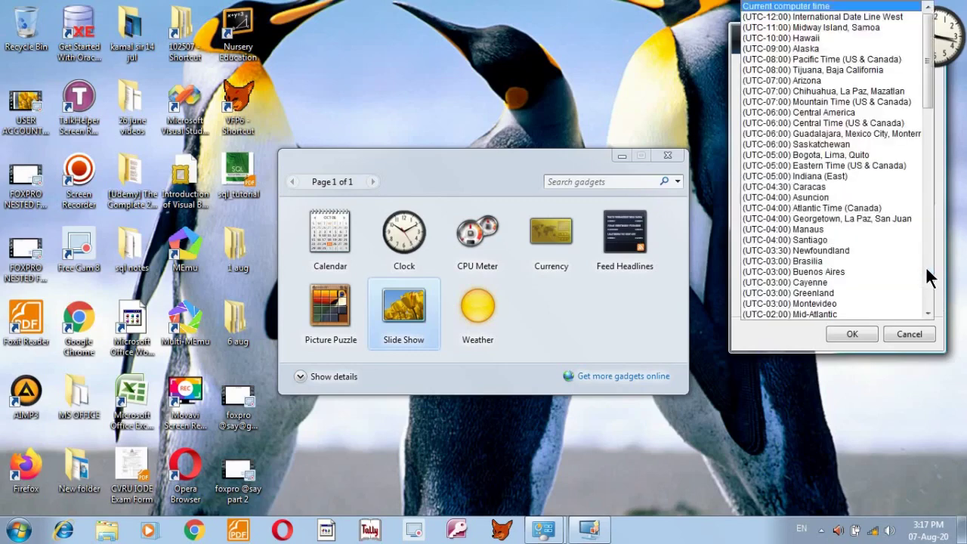
left_click(927, 270)
left_click(532, 11)
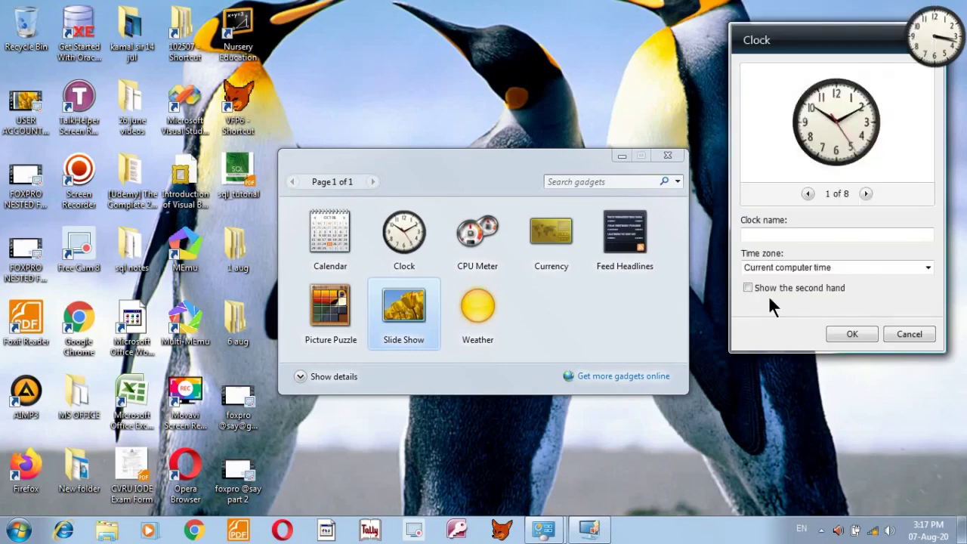
left_click(907, 334)
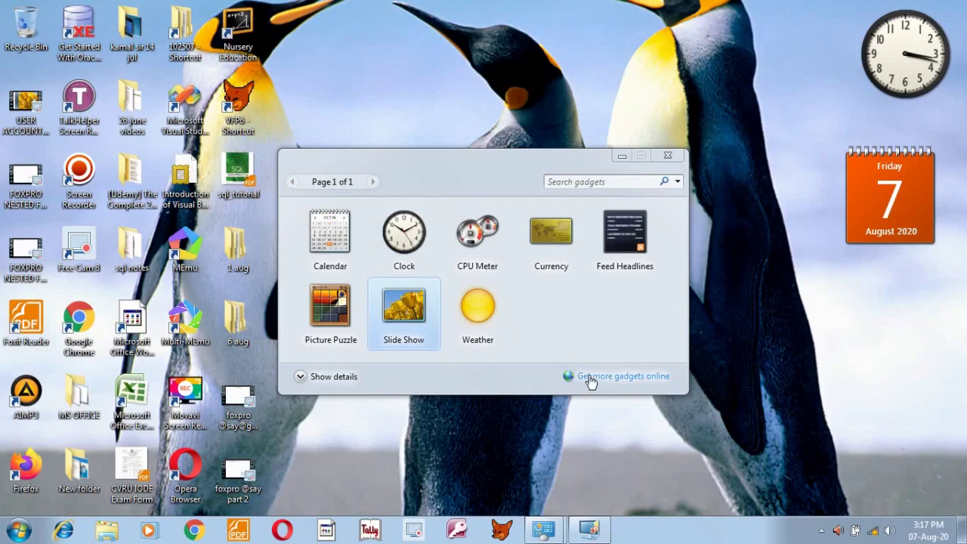
Step: Reopen Control Panel maximized and launch Indexing Options, showing 40,918 items indexed
key("super")
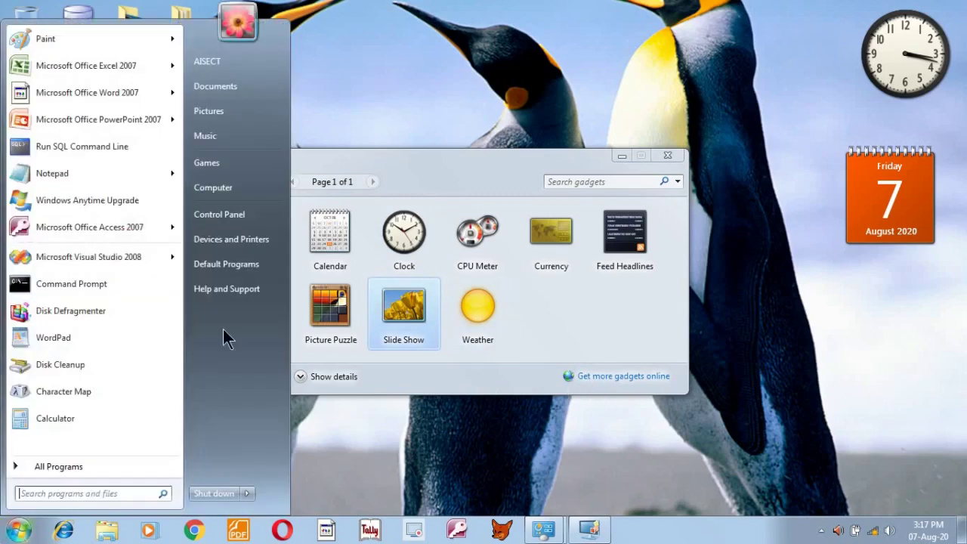
left_click(247, 216)
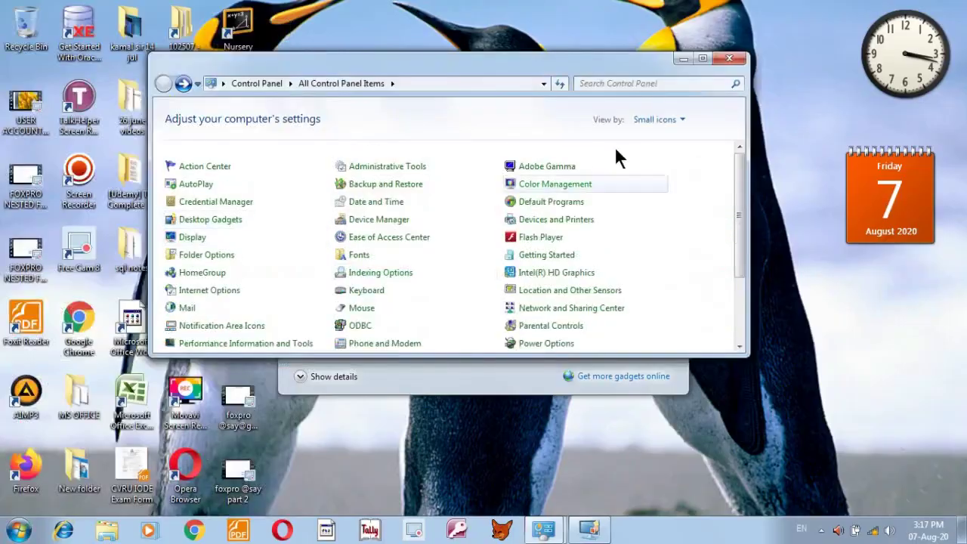
left_click(703, 58)
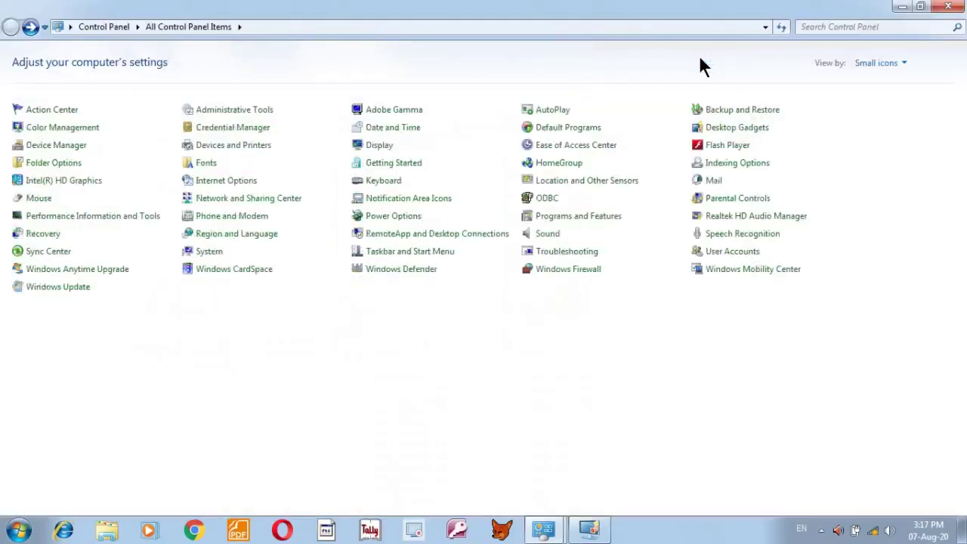
left_click(715, 165)
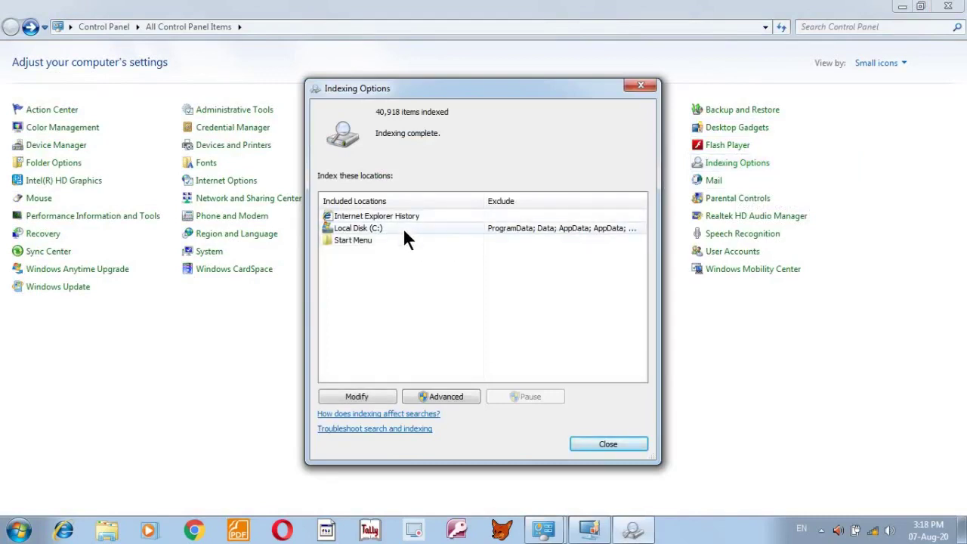
Step: Inspect the Advanced File Types indexing settings, then close Indexing Options without changes
left_click(421, 397)
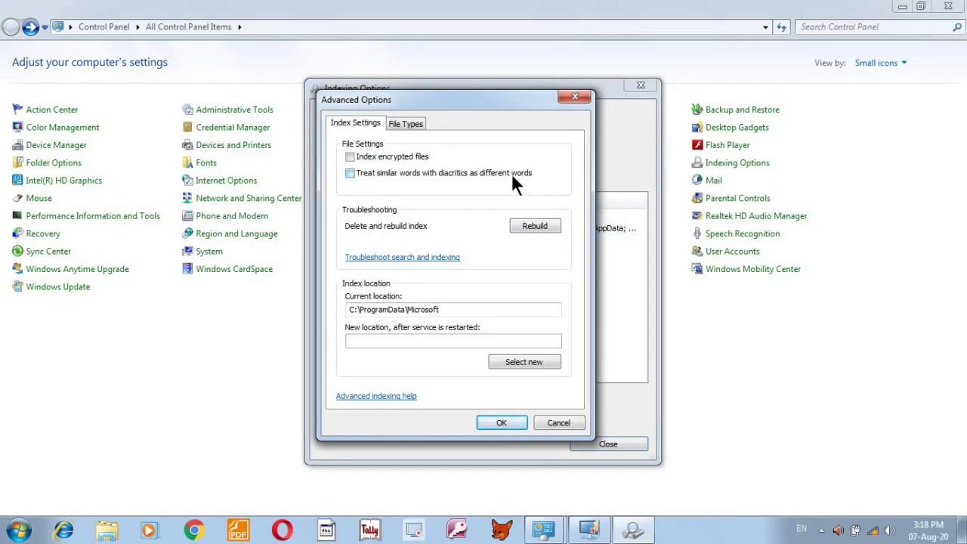
left_click(408, 123)
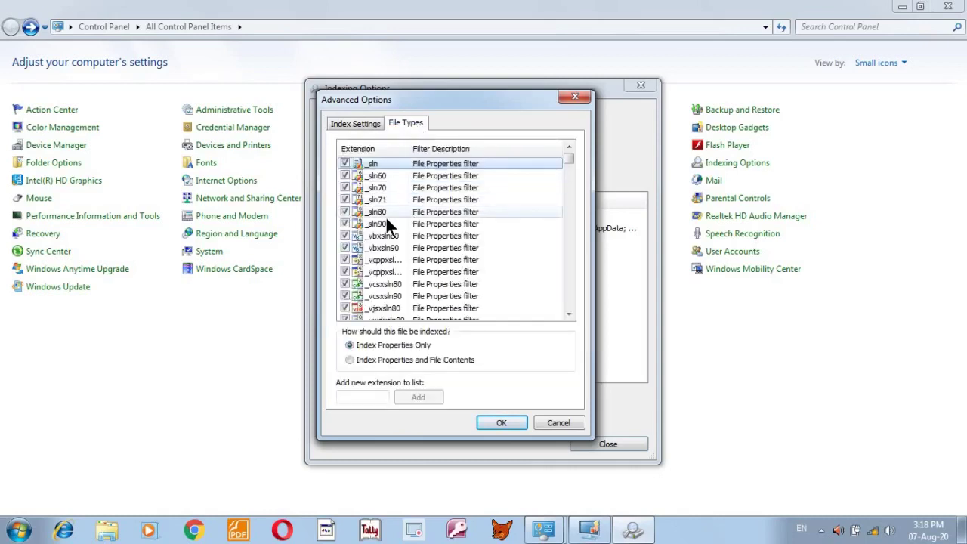
left_click(565, 424)
left_click(604, 444)
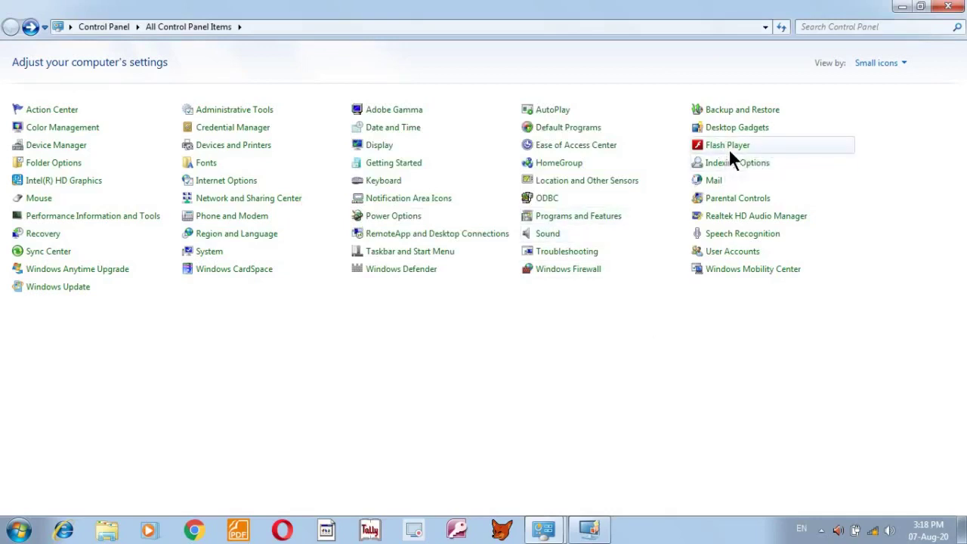
left_click(747, 219)
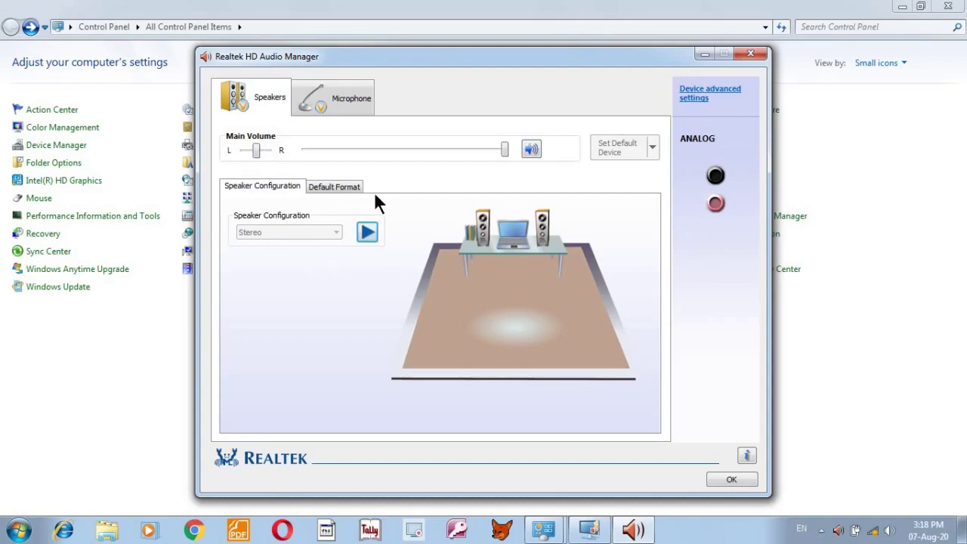
left_click(336, 186)
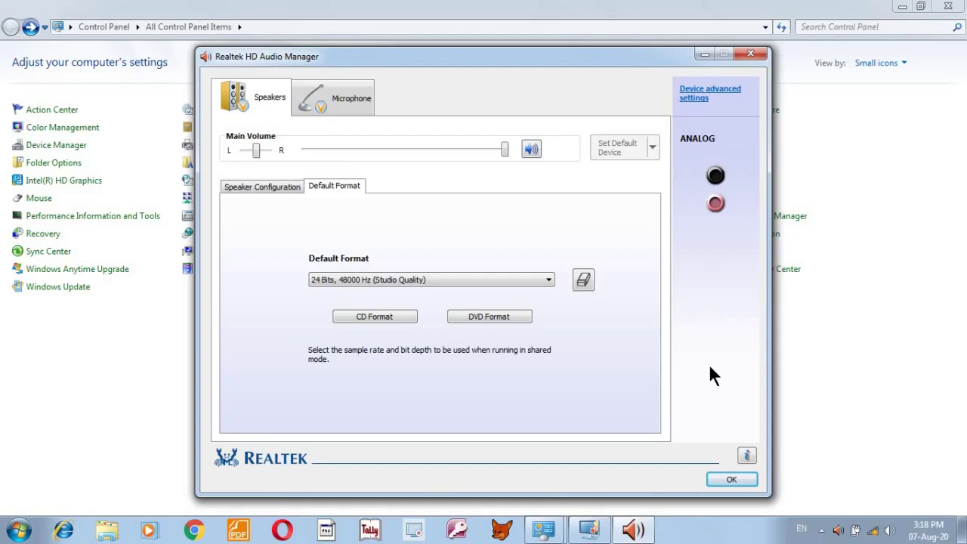
left_click(316, 97)
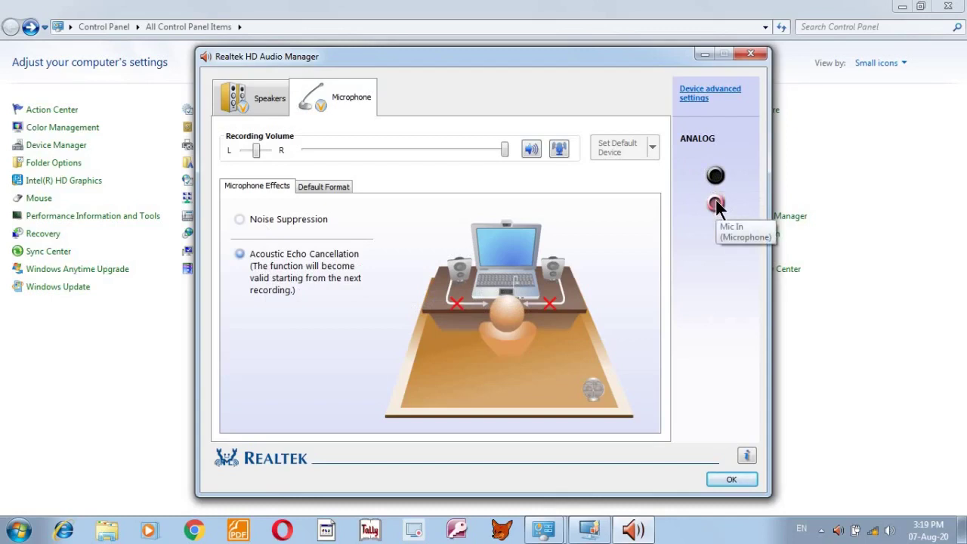
left_click(695, 96)
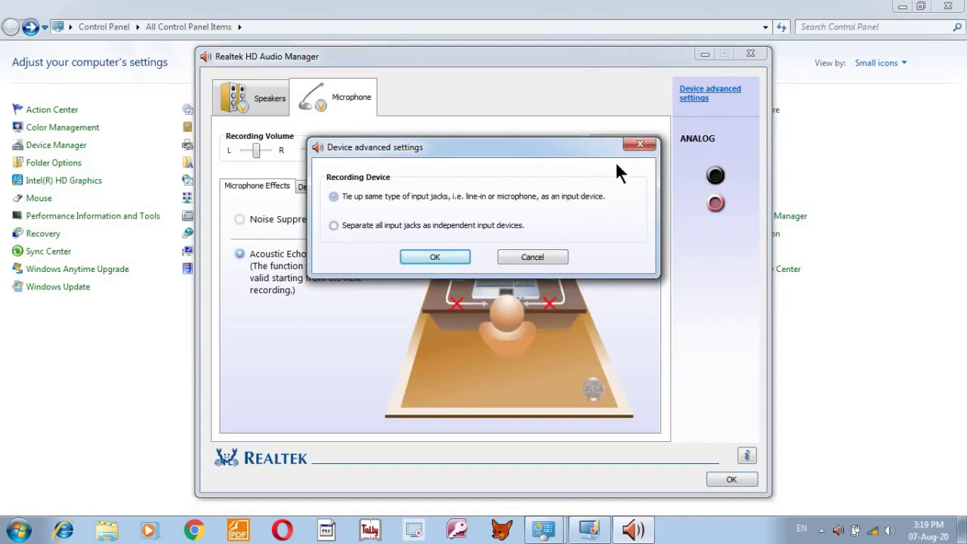
left_click(639, 145)
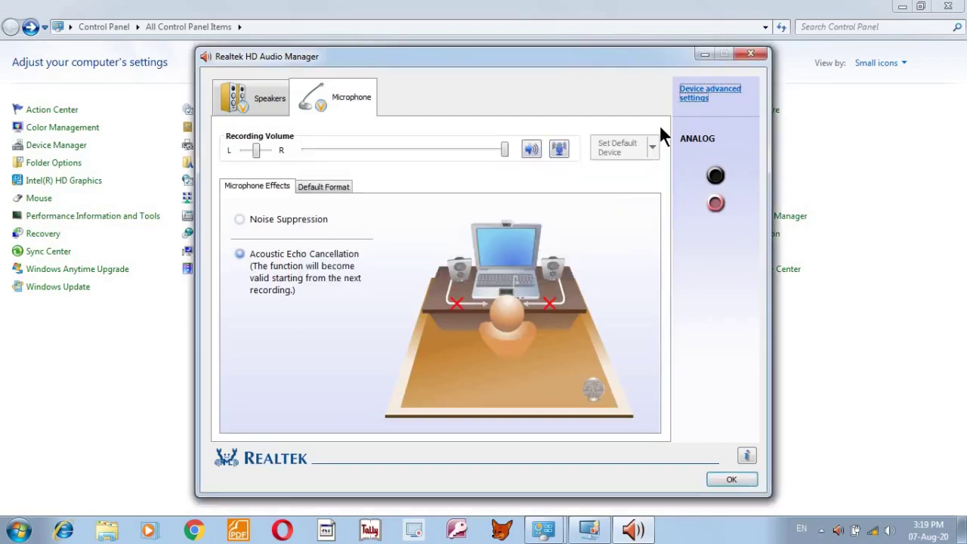
left_click(751, 53)
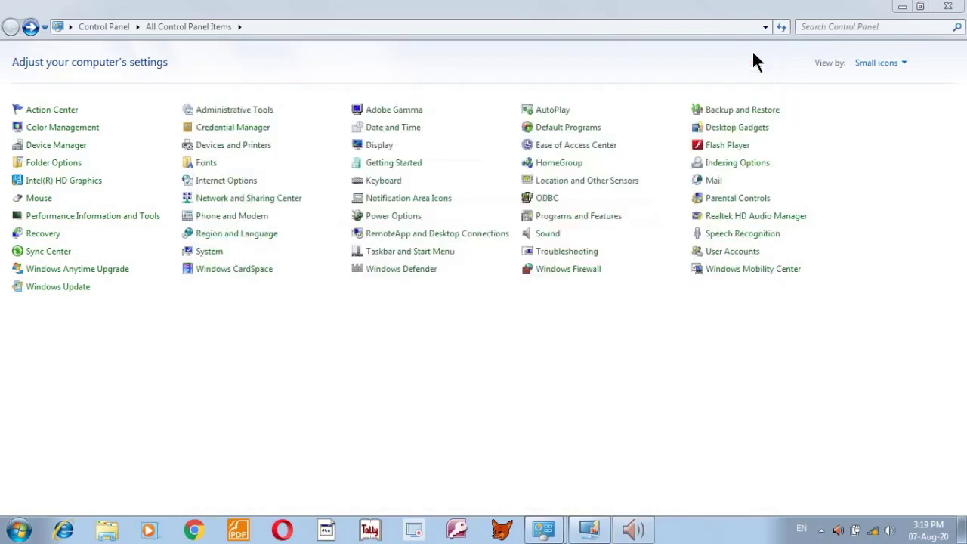
left_click(755, 236)
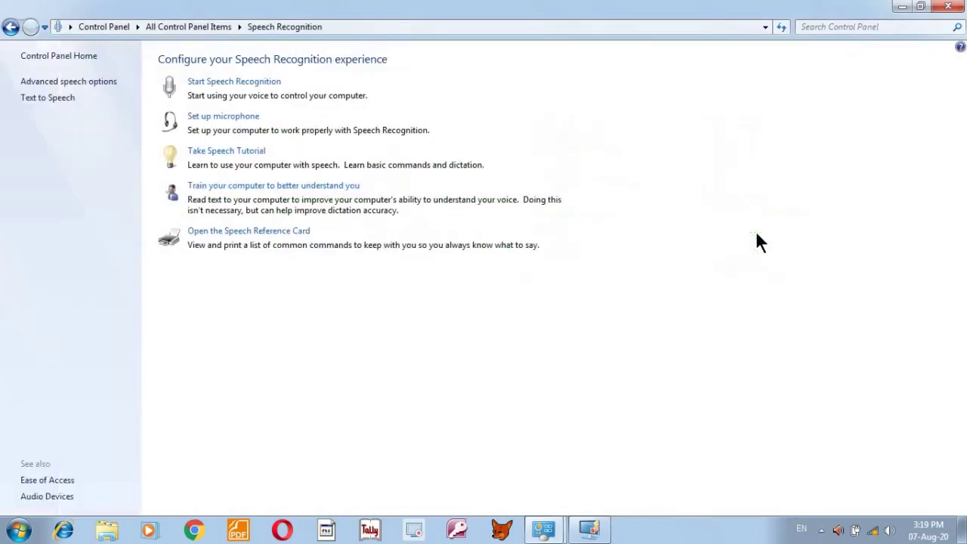
left_click(251, 83)
left_click(616, 433)
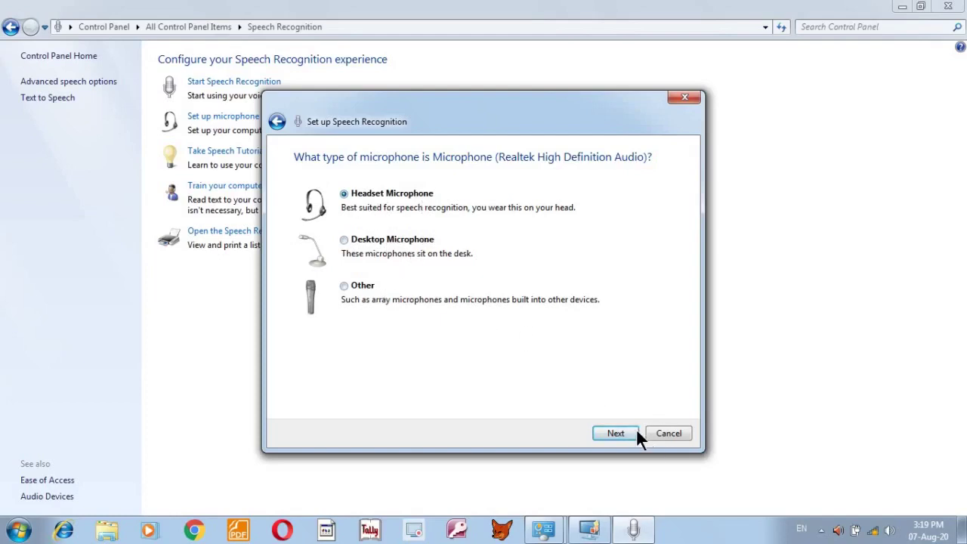
left_click(617, 434)
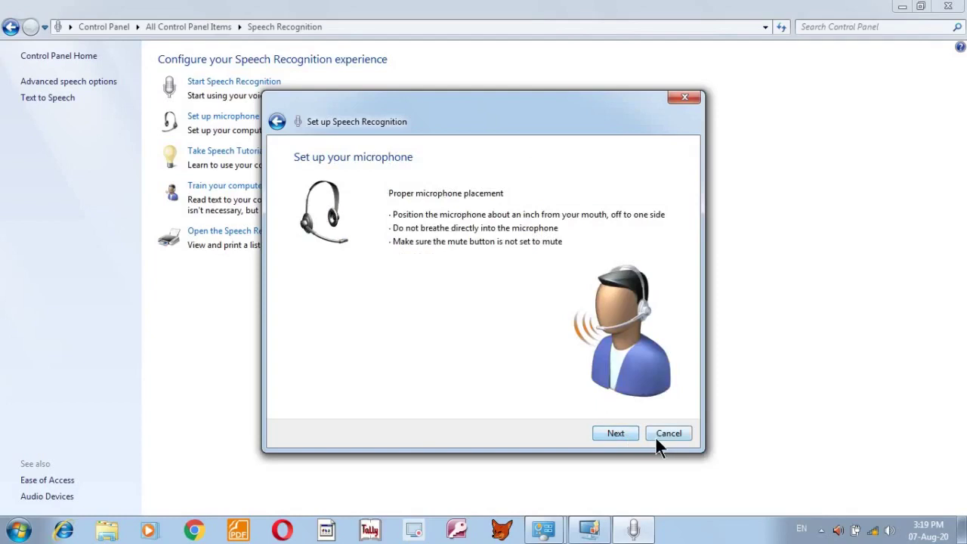
left_click(618, 434)
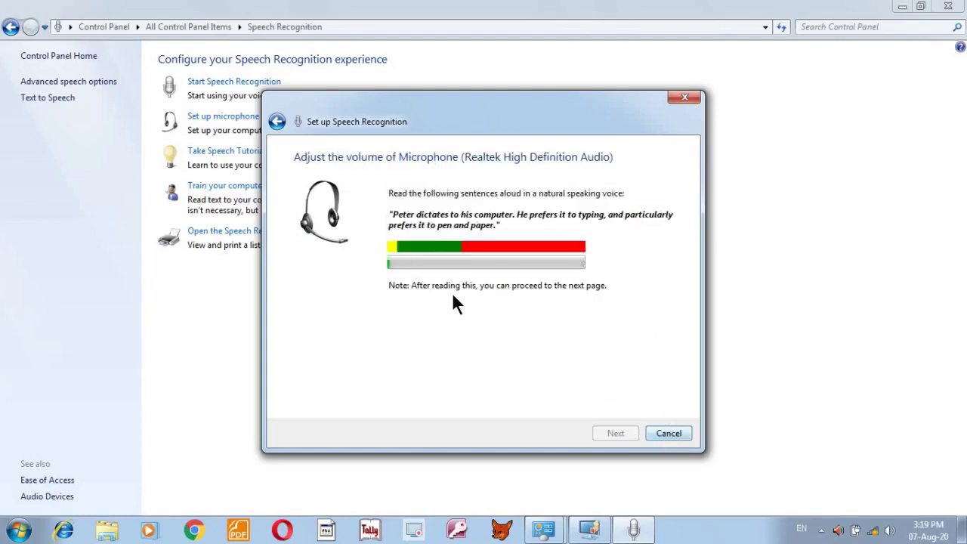
left_click(682, 99)
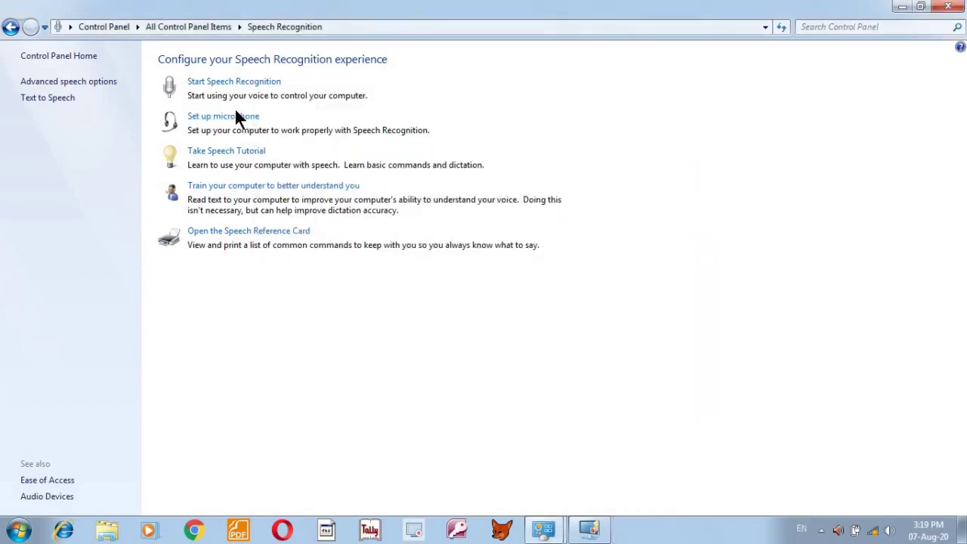
left_click(414, 531)
left_click(532, 310)
left_click(12, 27)
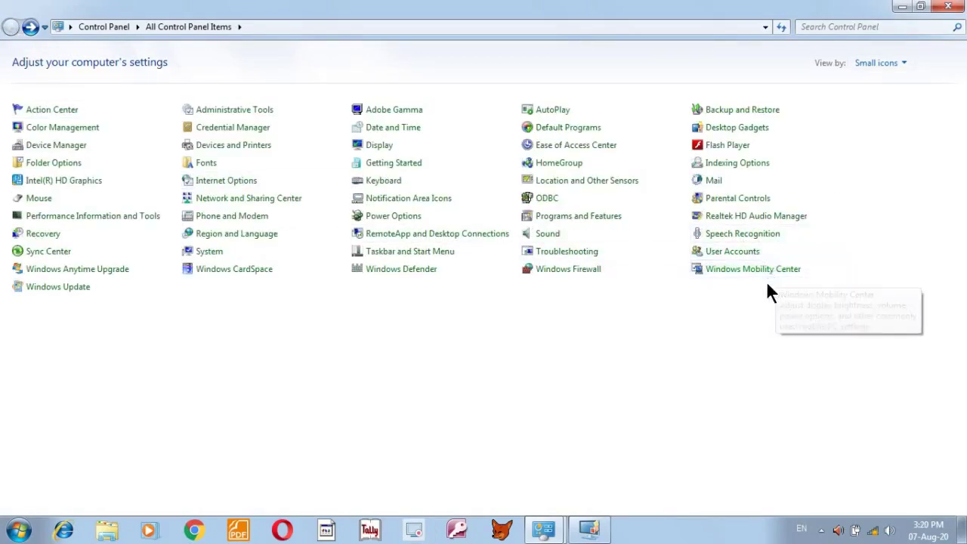
left_click(759, 273)
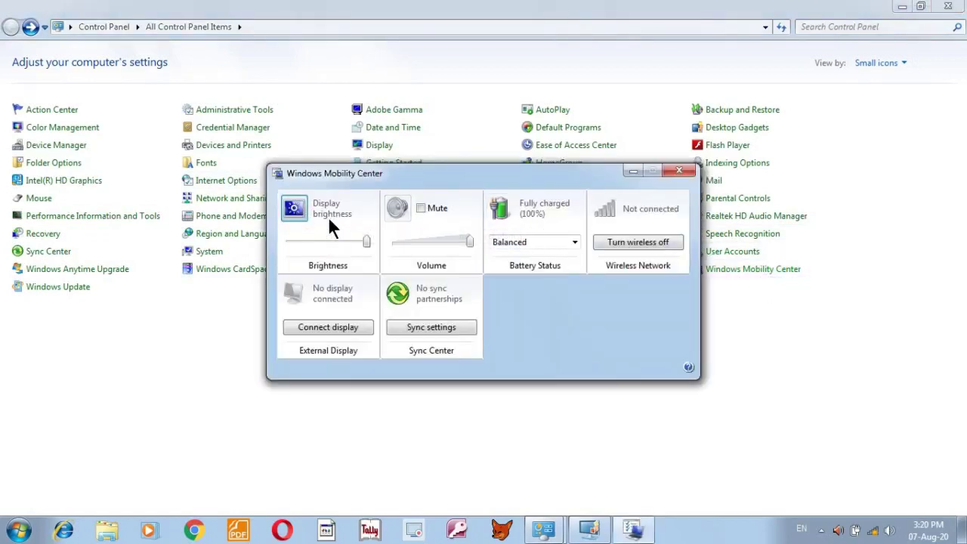
mouse_move(359, 238)
left_mouse_down()
mouse_move(329, 239)
mouse_move(351, 239)
left_mouse_up()
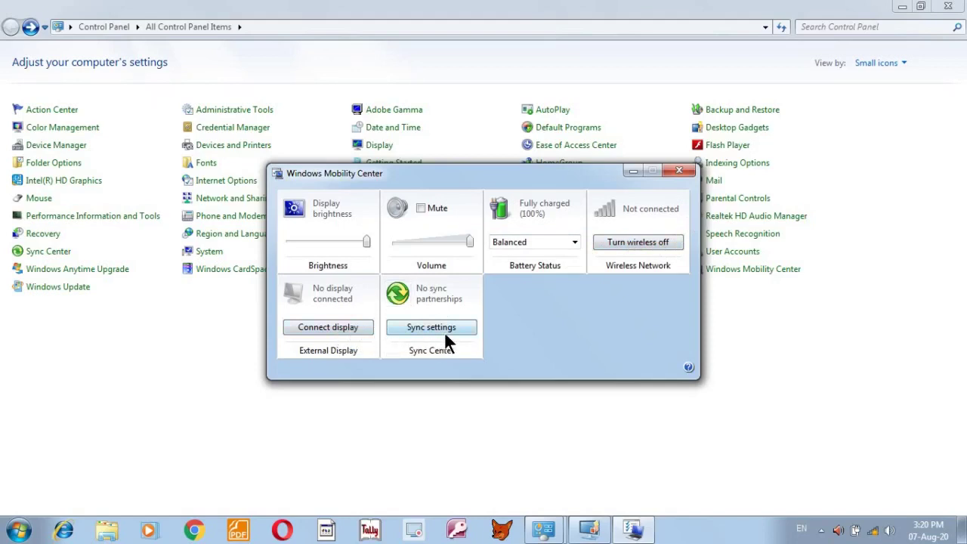
left_click(677, 172)
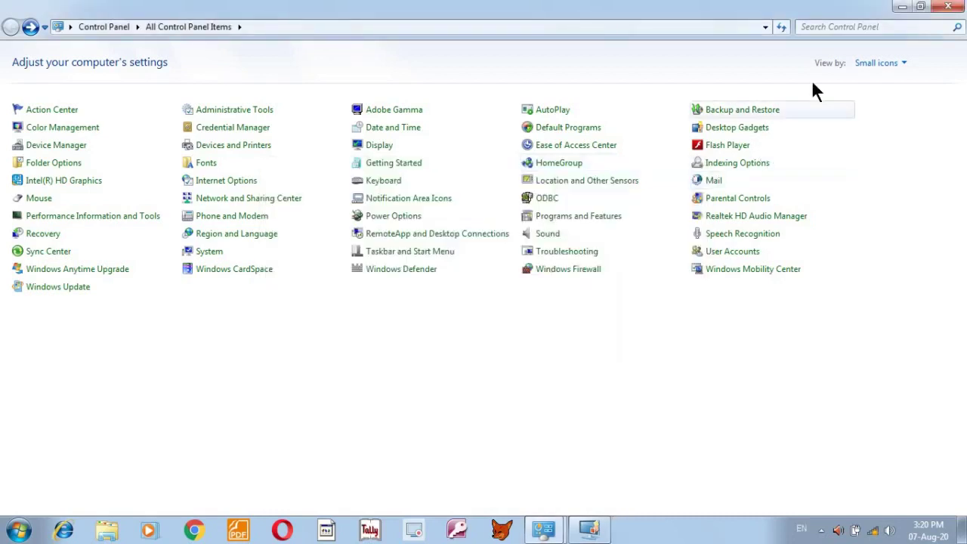
Step: Preview Connect to a Projector from Accessories, dismiss it, then open the Gadgets gallery
left_click(6, 529)
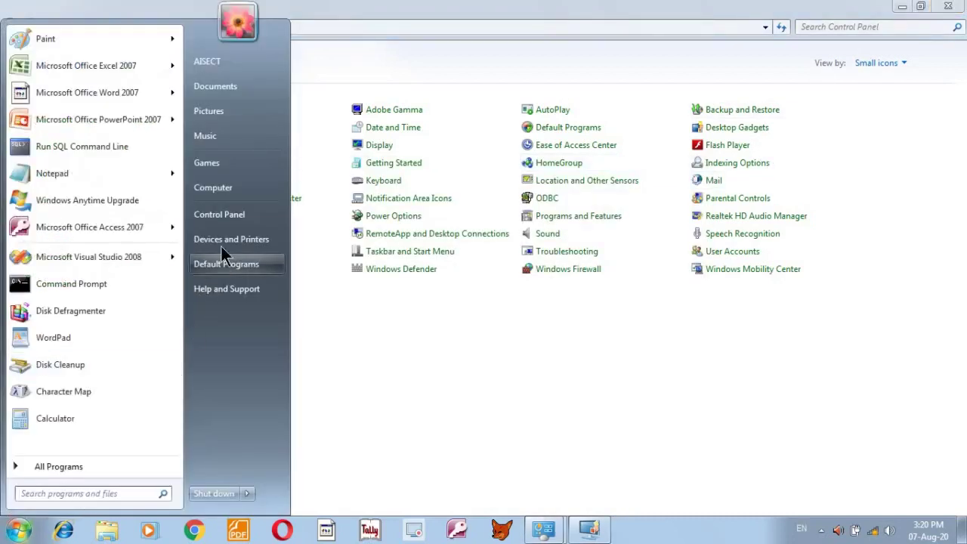
left_click(72, 467)
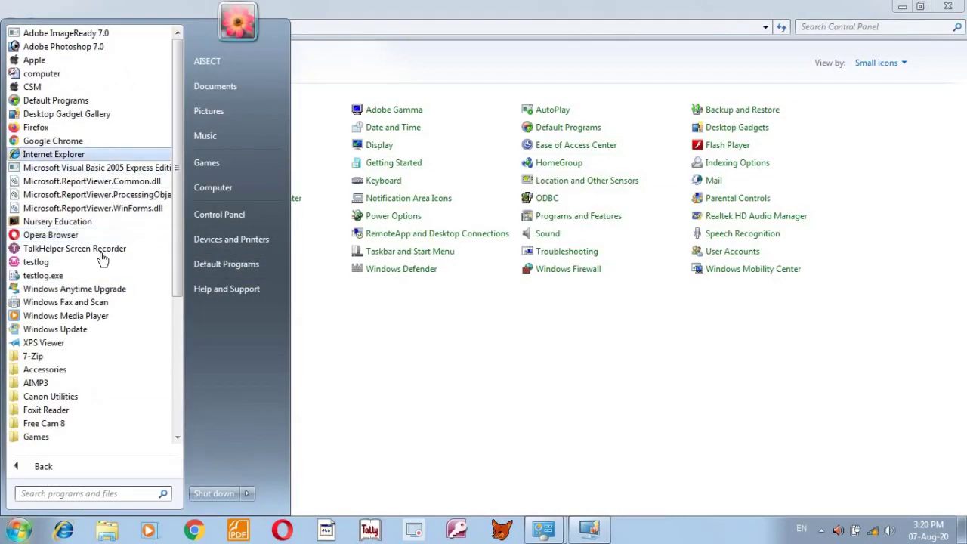
left_click(76, 369)
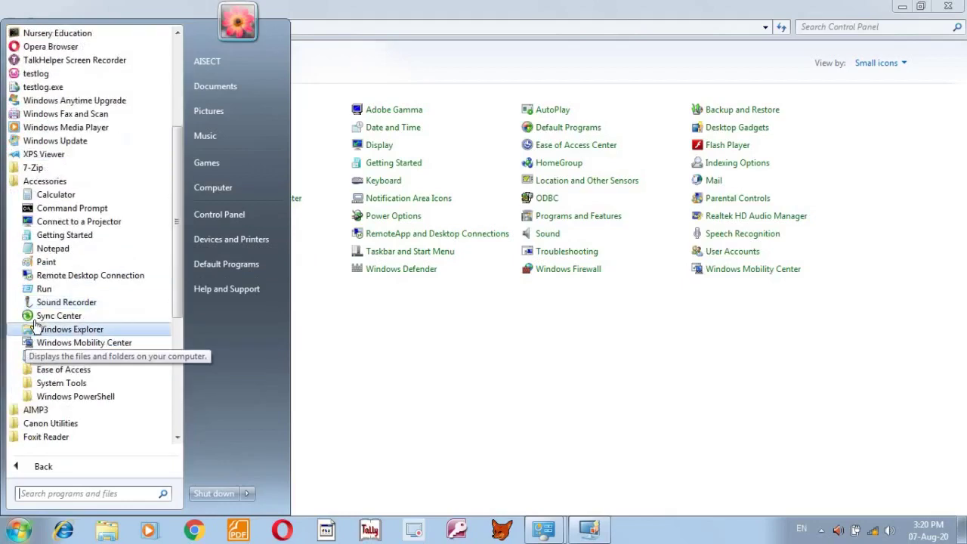
left_click(105, 224)
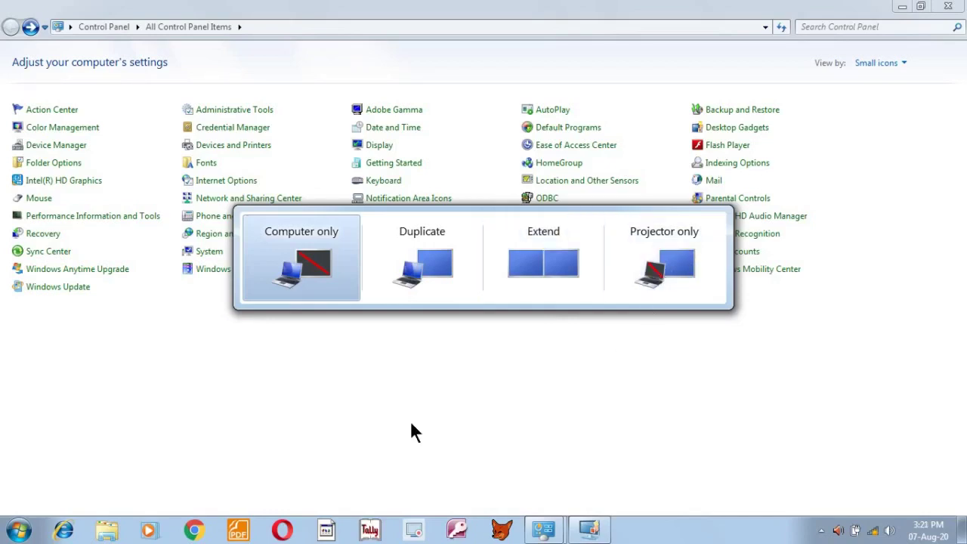
left_click(410, 331)
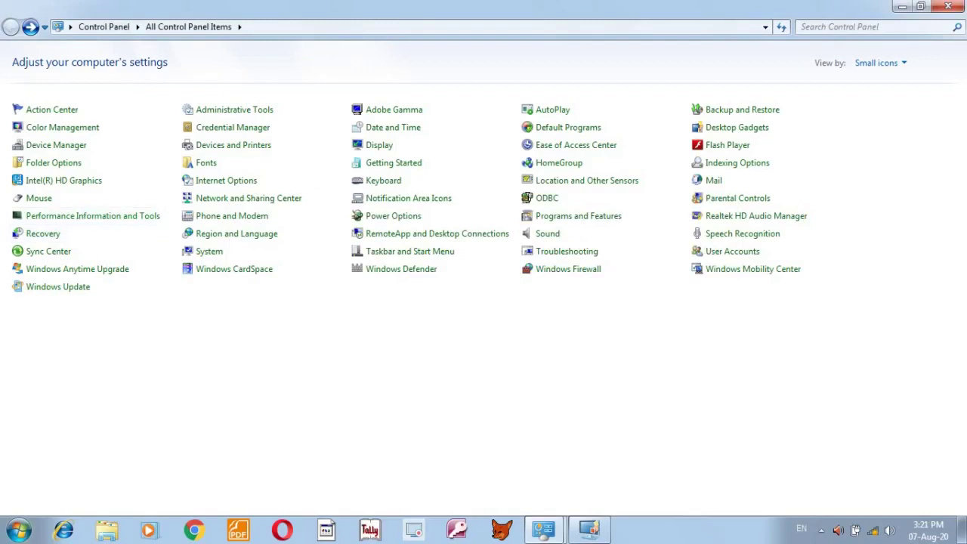
left_click(590, 531)
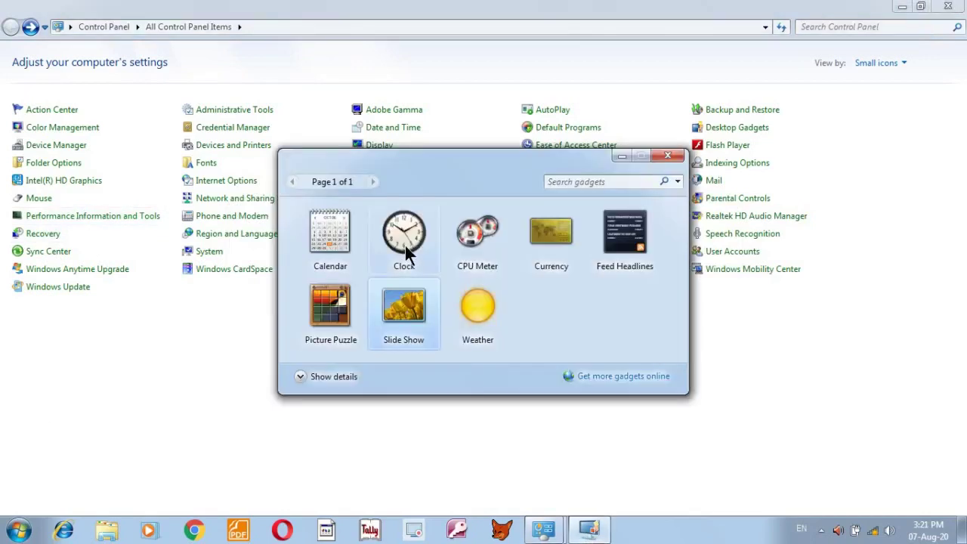
Step: Close Gadgets, then launch Remote Desktop Connection from Accessories and close it again
left_click(668, 160)
key("super")
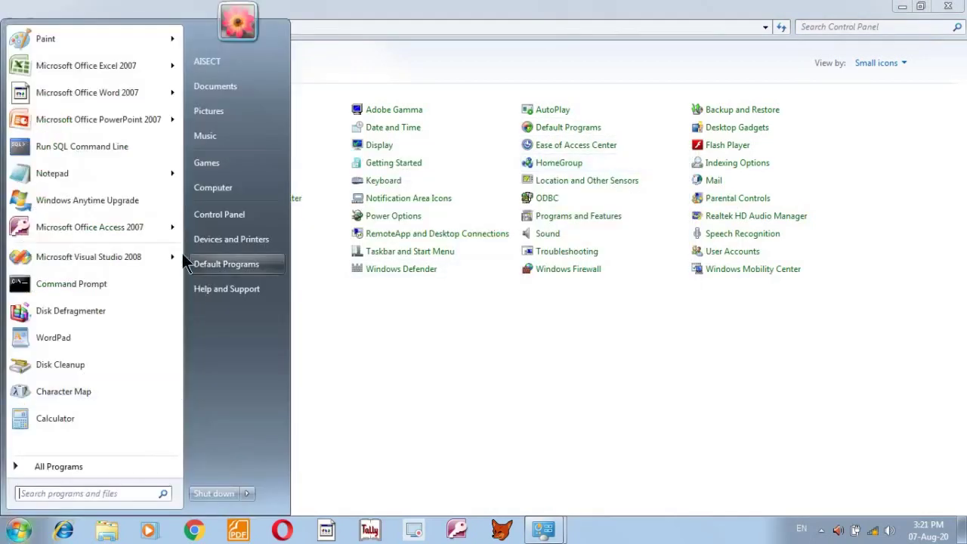
left_click(82, 461)
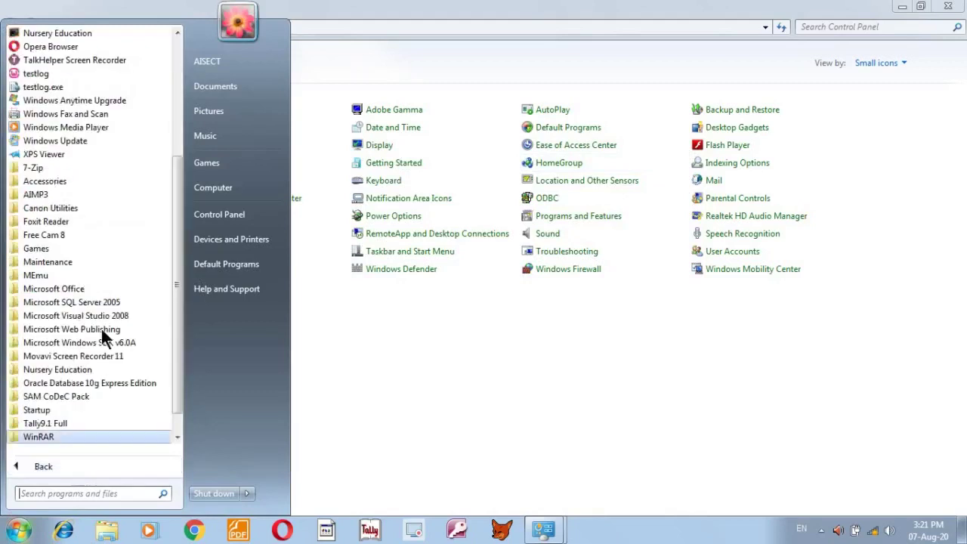
left_click(60, 178)
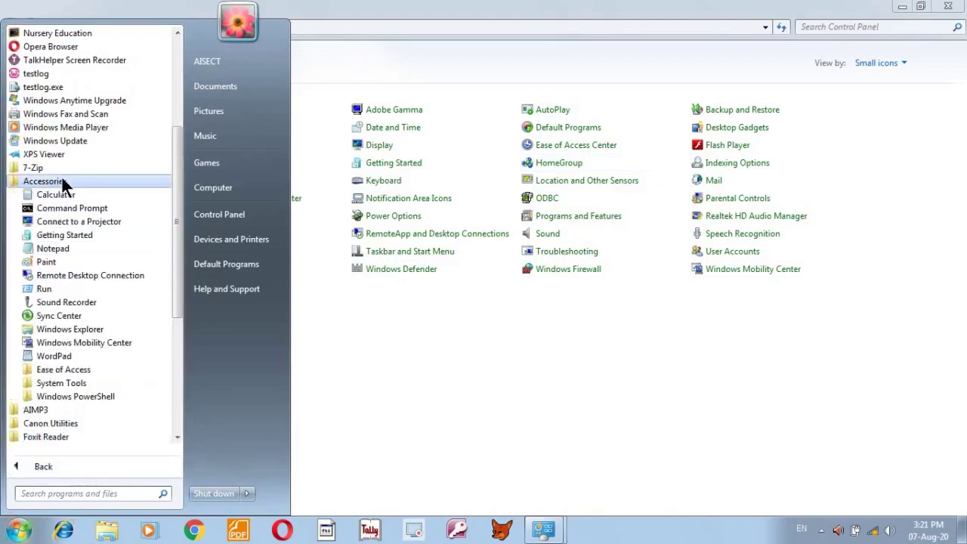
left_click(112, 275)
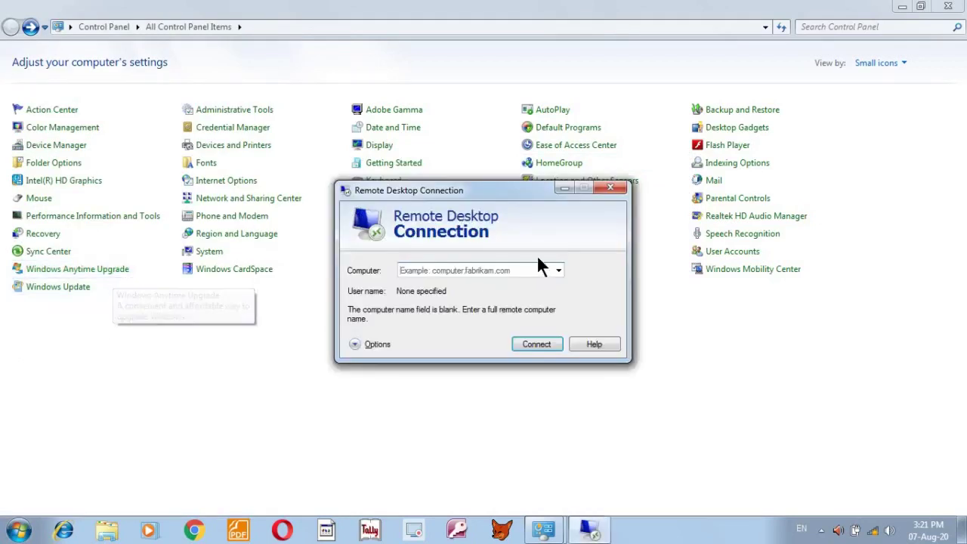
left_click(614, 186)
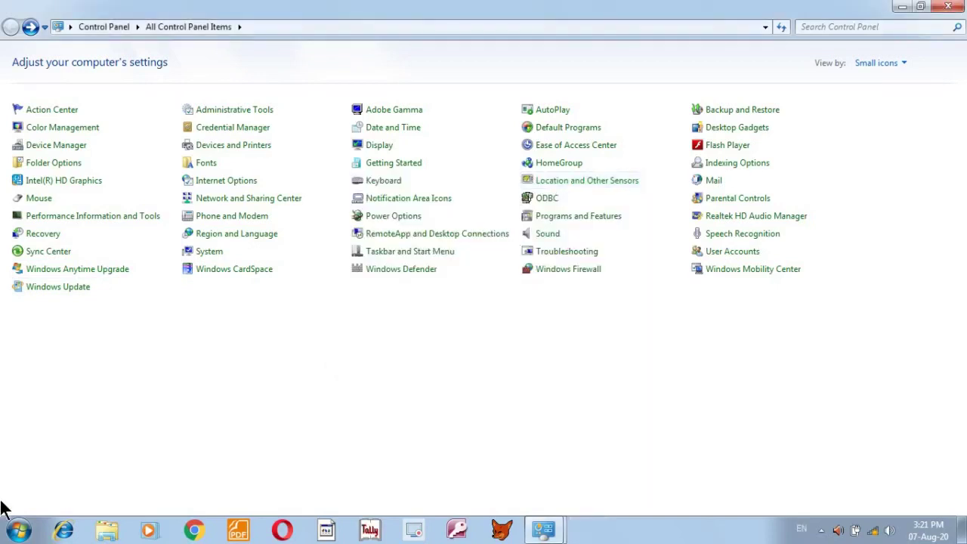
left_click(16, 535)
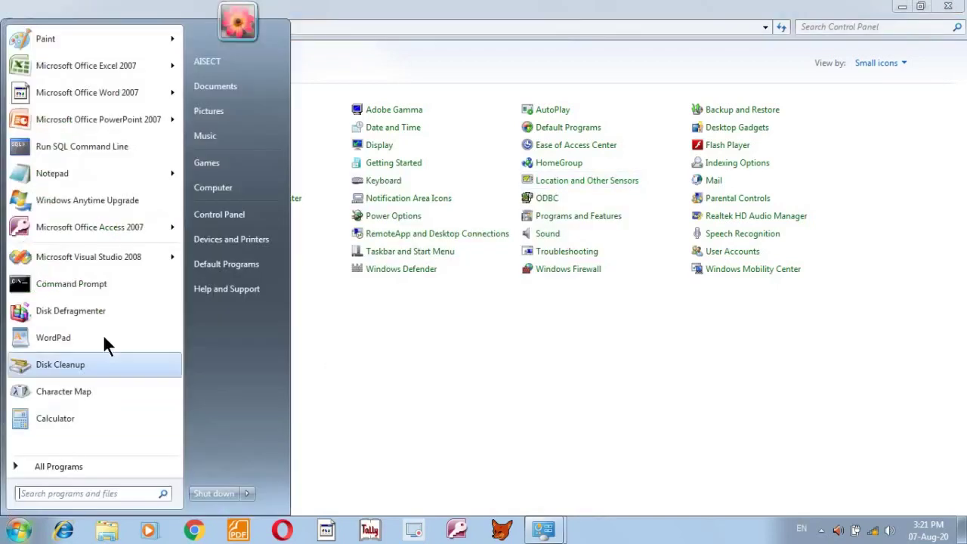
left_click(56, 459)
left_click(89, 179)
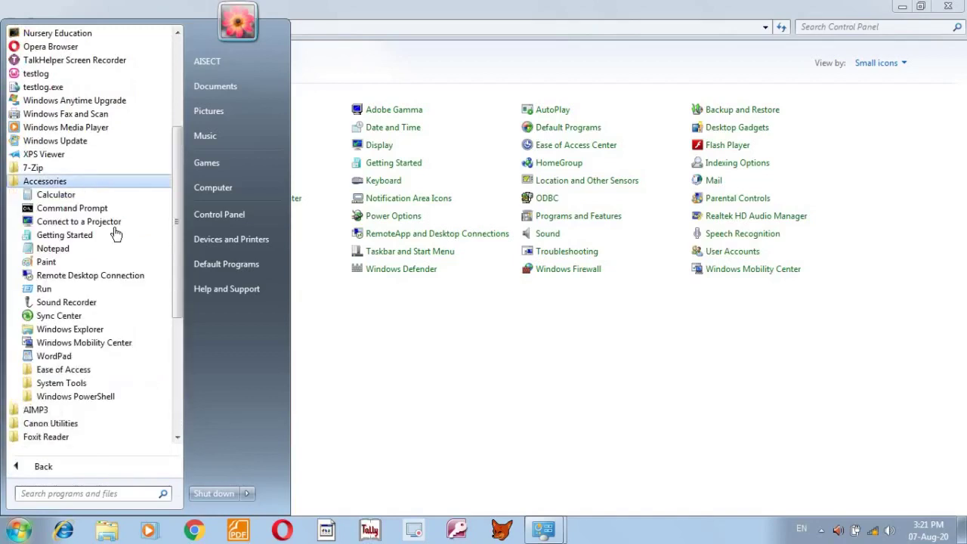
scroll(111, 347, "down", 1)
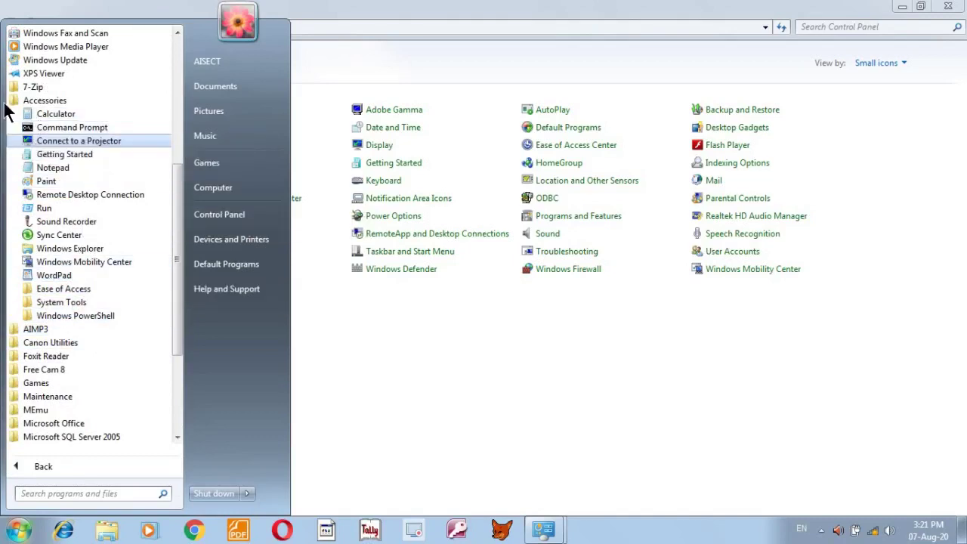
left_click(45, 100)
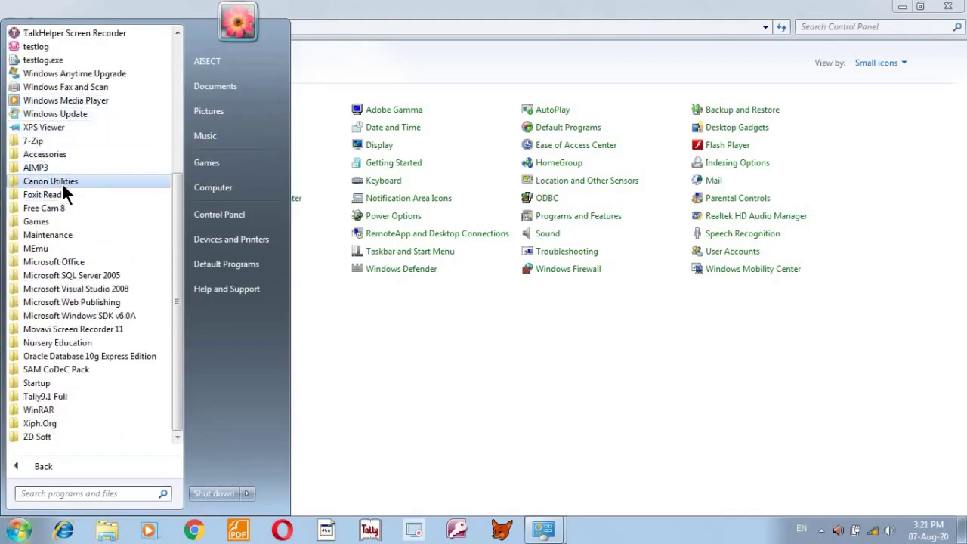
left_click(47, 221)
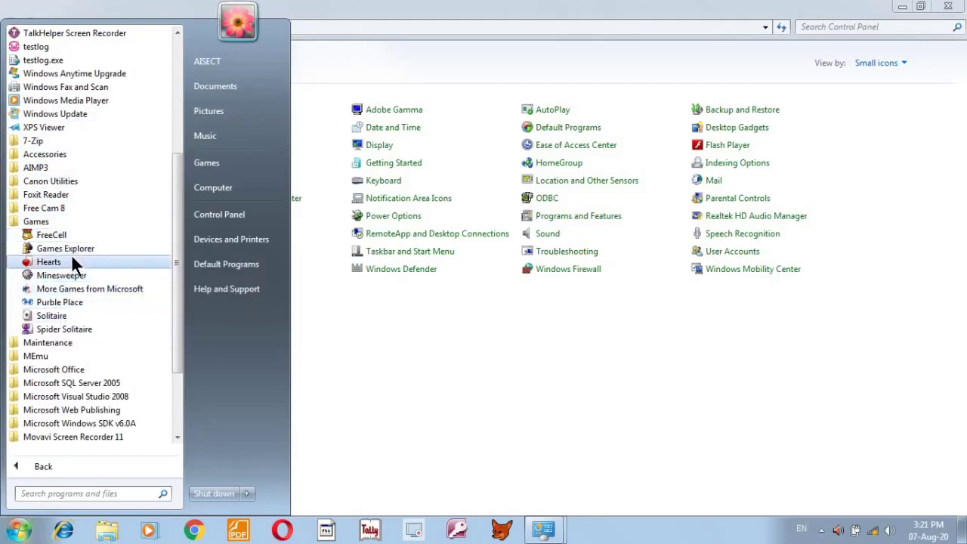
left_click(48, 223)
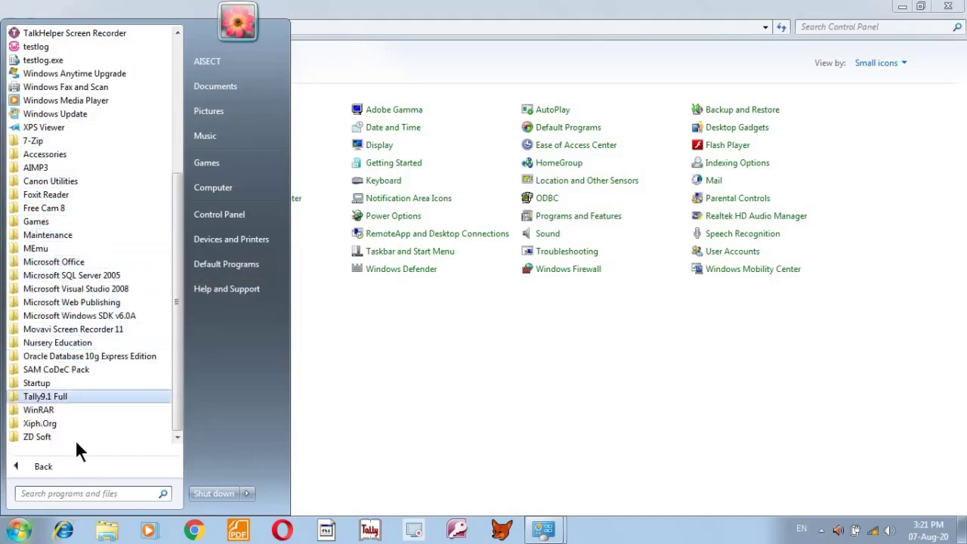
left_click(370, 360)
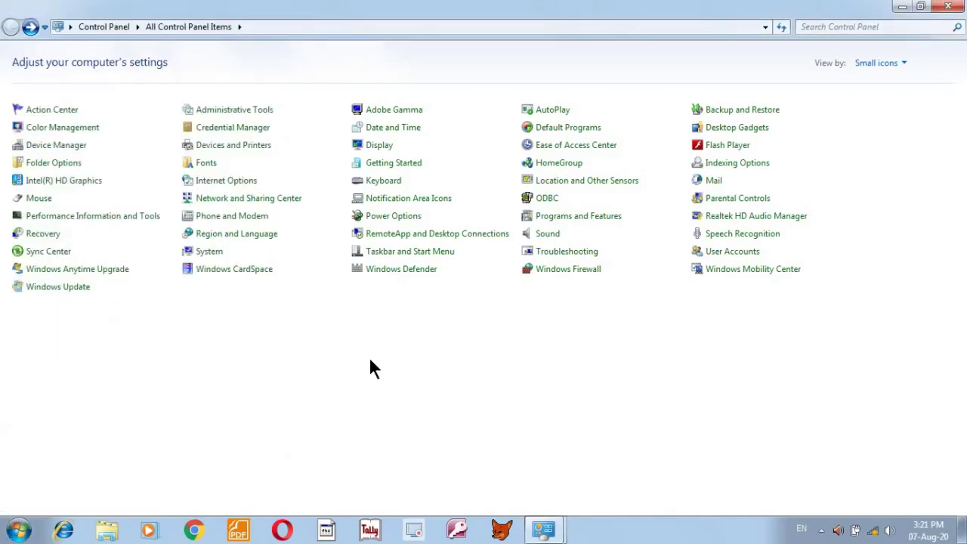
Step: Lower the screen resolution to 1024 × 768 from the desktop menu and keep the change
left_click(901, 8)
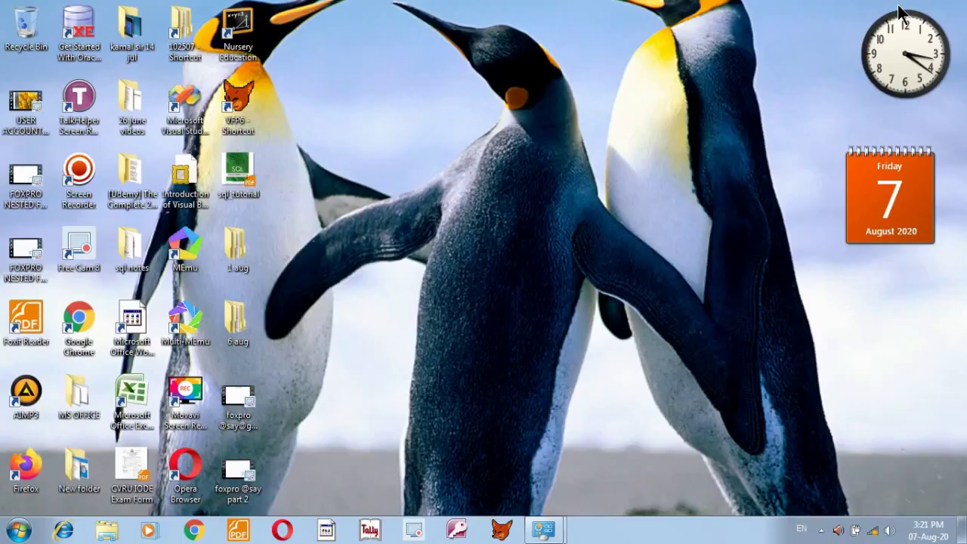
right_click(377, 123)
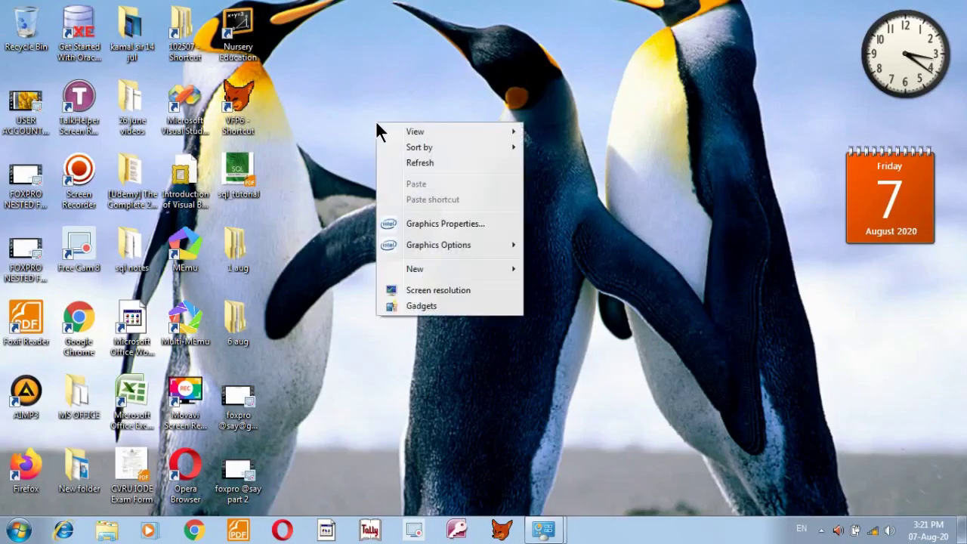
left_click(439, 295)
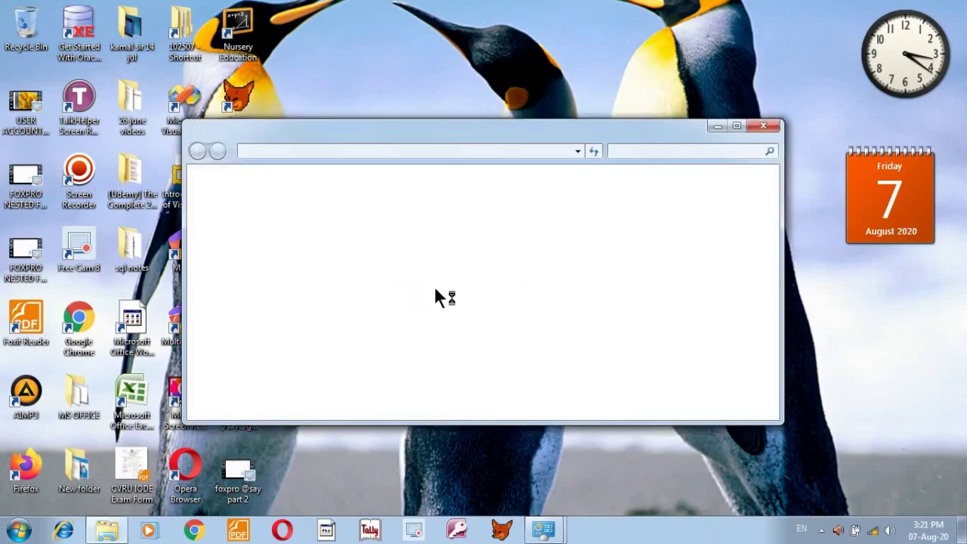
left_click(736, 126)
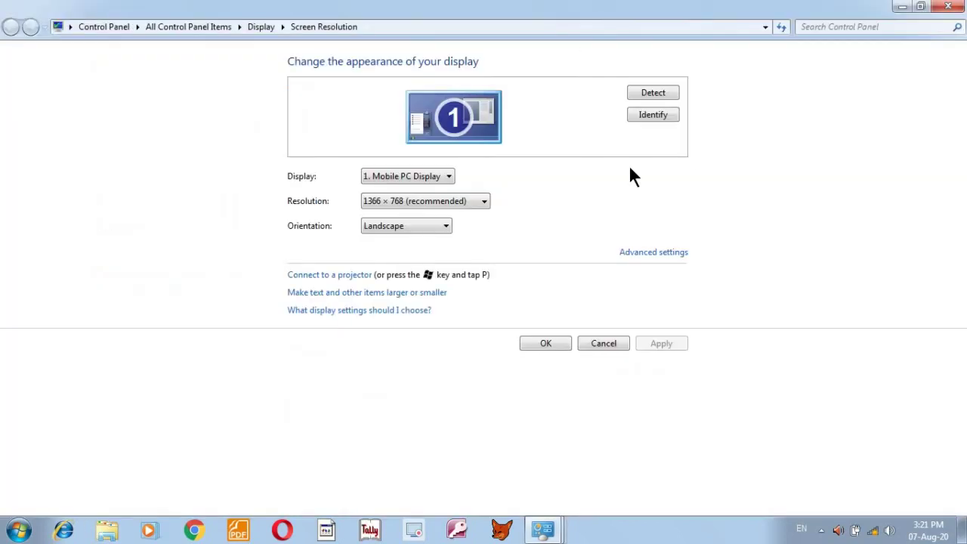
left_click(441, 199)
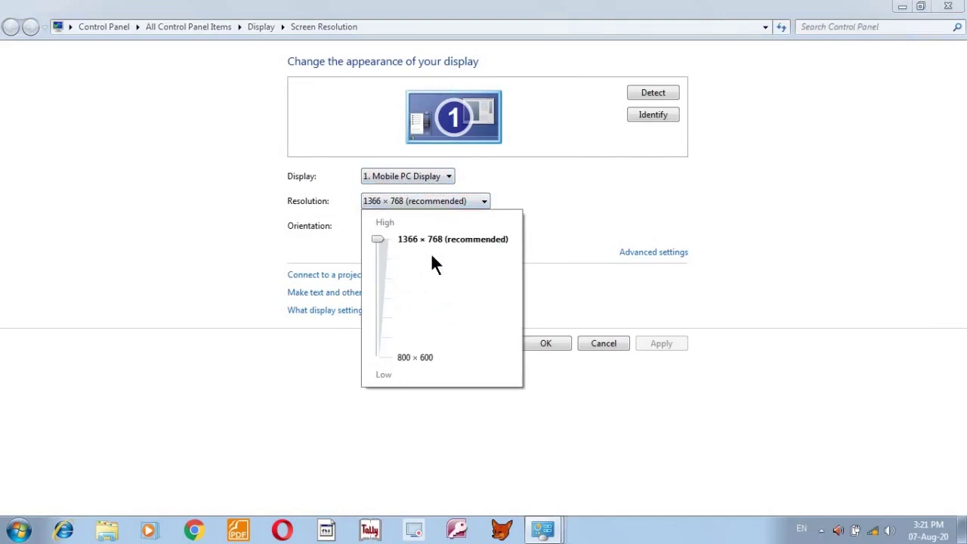
left_click(381, 332)
left_click(619, 325)
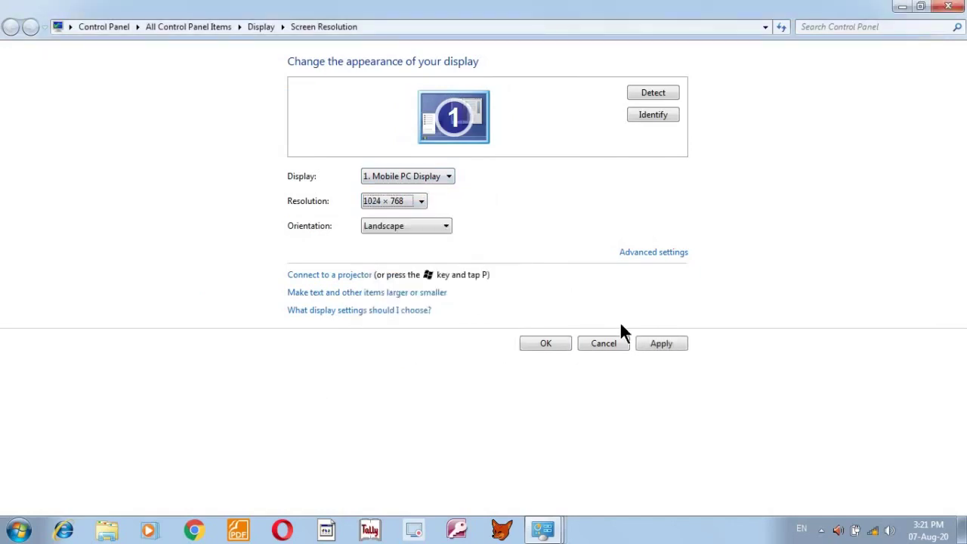
left_click(661, 343)
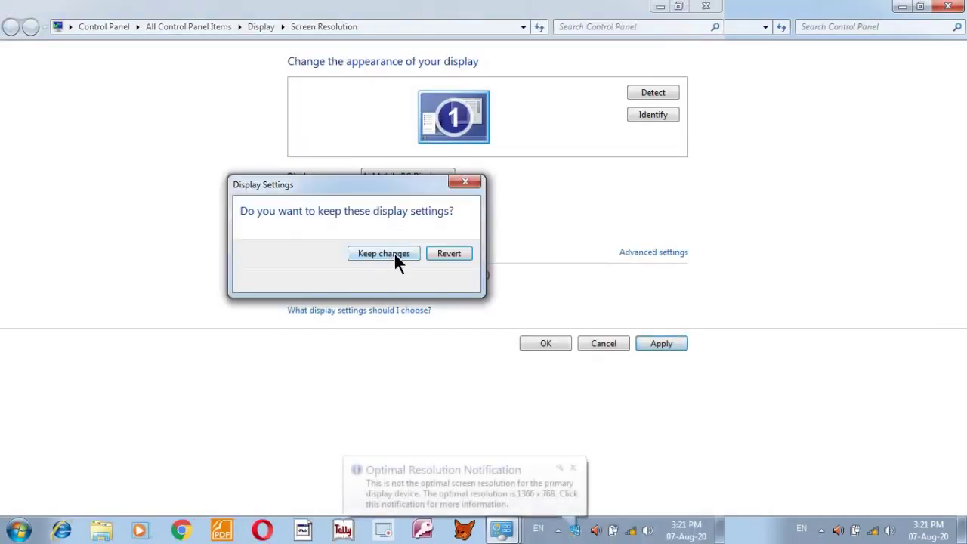
left_click(393, 253)
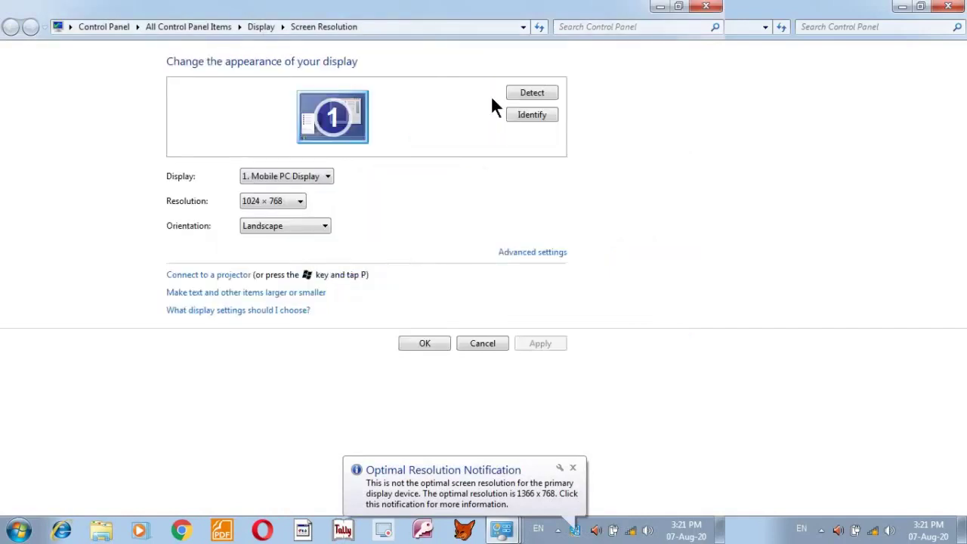
Step: Raise the resolution back to the recommended 1366 × 768, keep it, and close the window
left_click(659, 9)
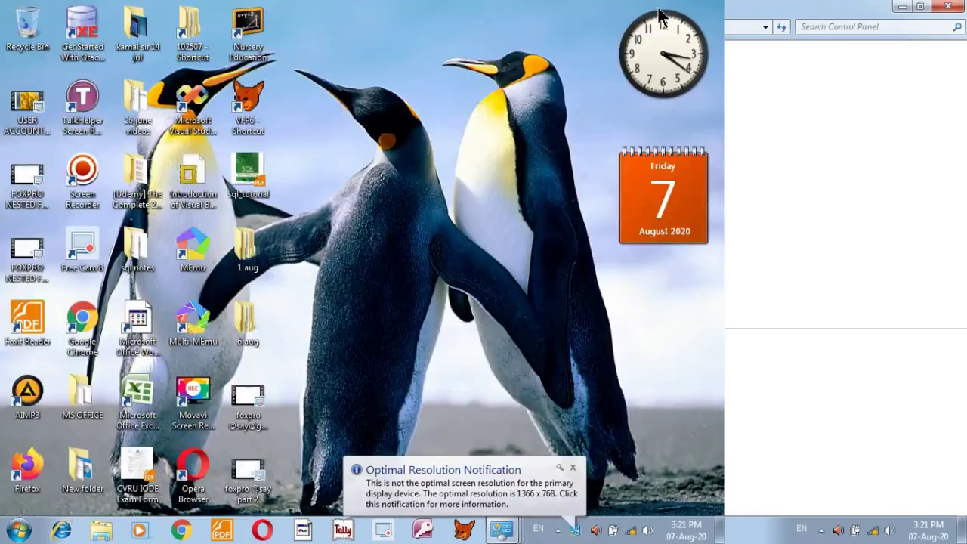
right_click(412, 228)
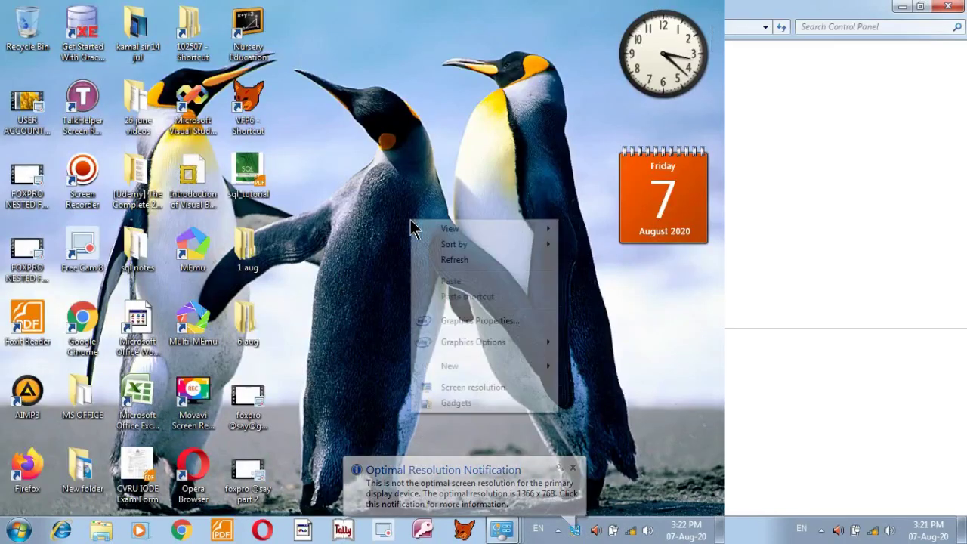
left_click(468, 386)
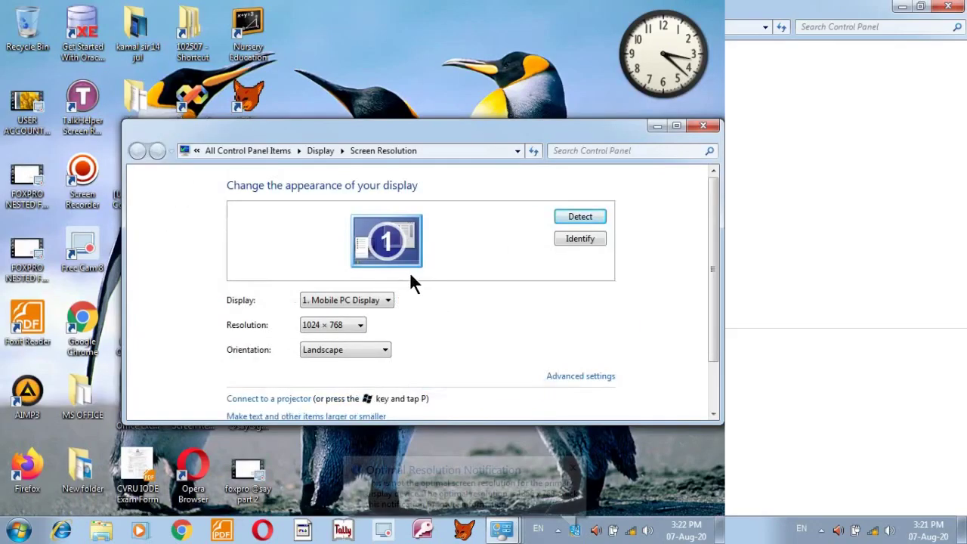
left_click(351, 326)
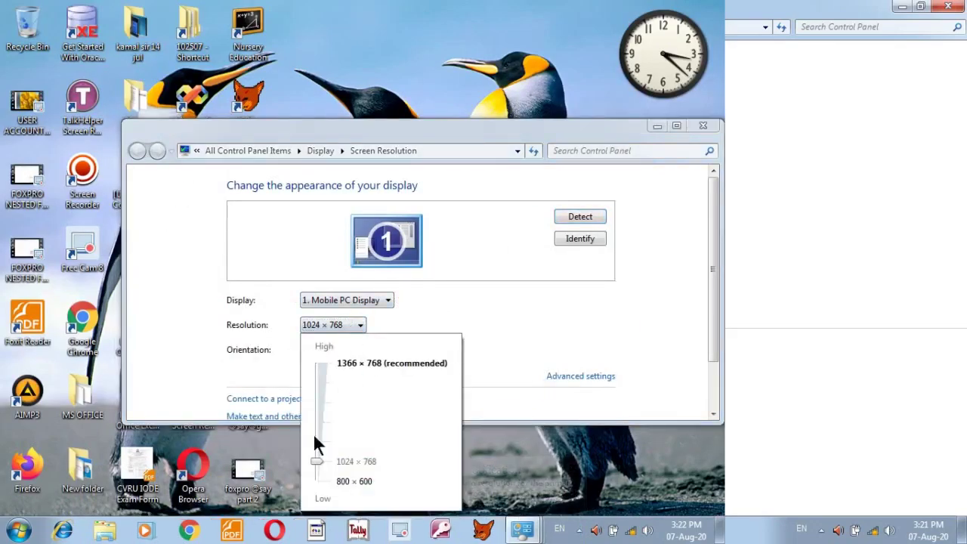
left_click_drag(316, 463, 309, 361)
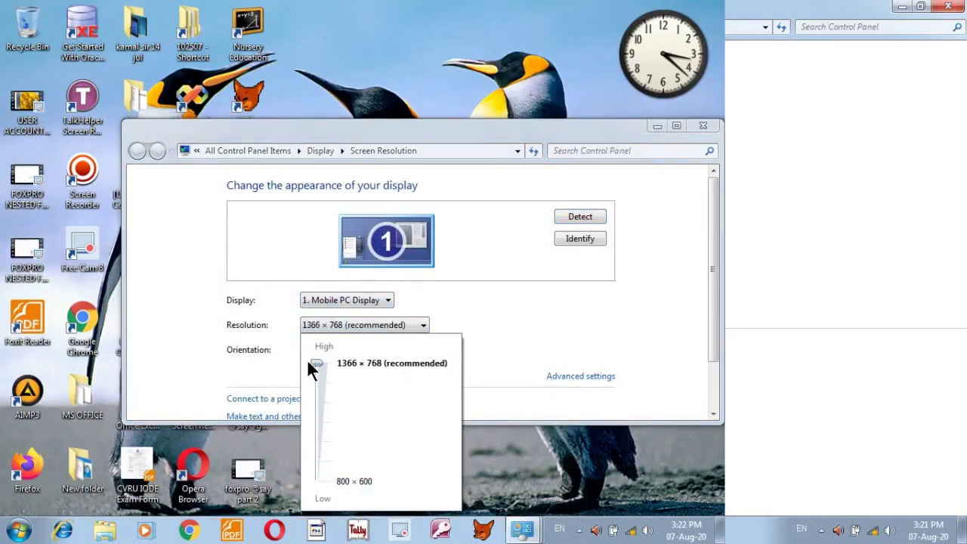
left_click(502, 297)
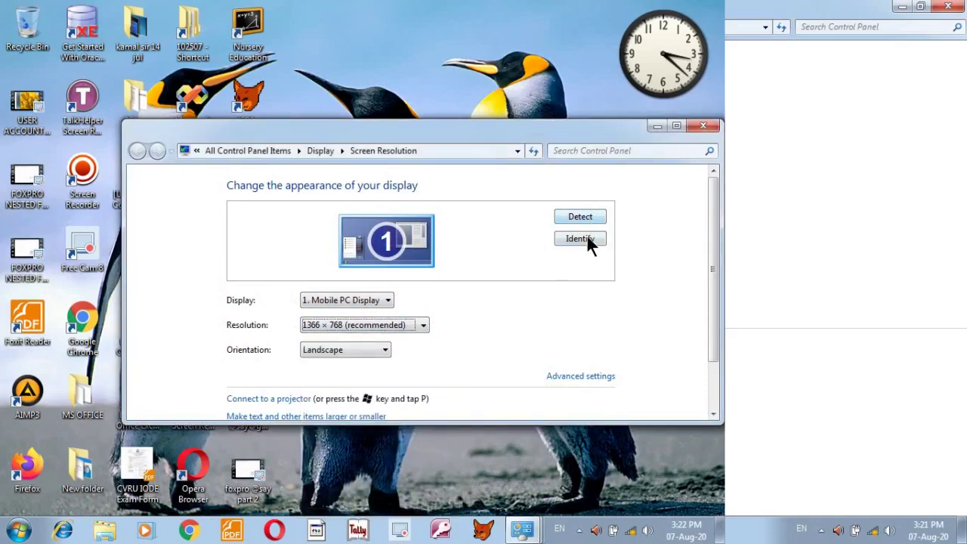
left_click(674, 126)
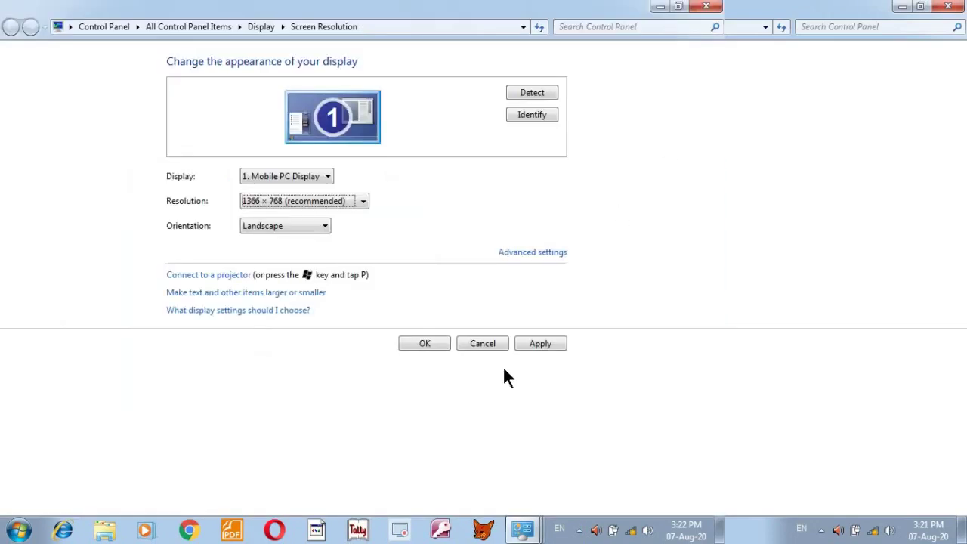
left_click(537, 344)
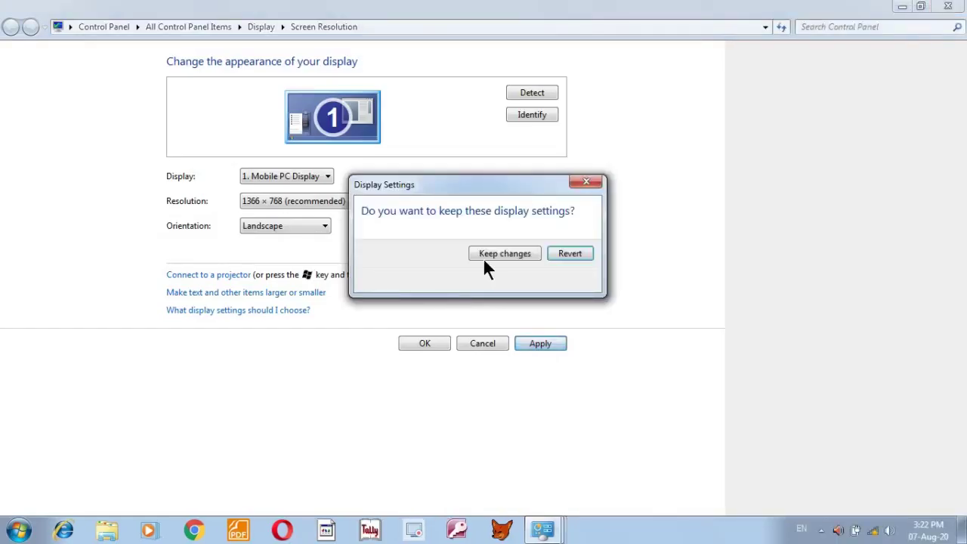
left_click(490, 253)
left_click(946, 7)
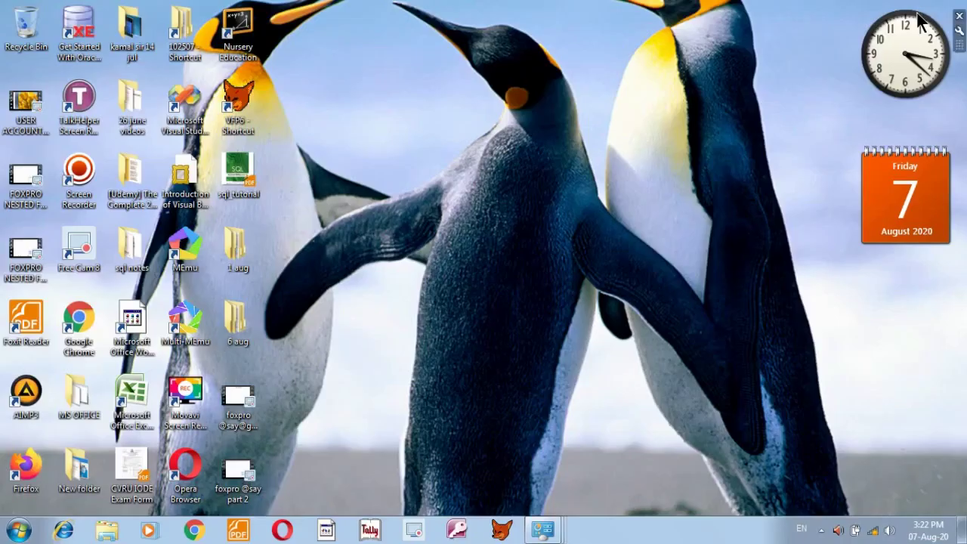
right_click(463, 288)
left_click(525, 455)
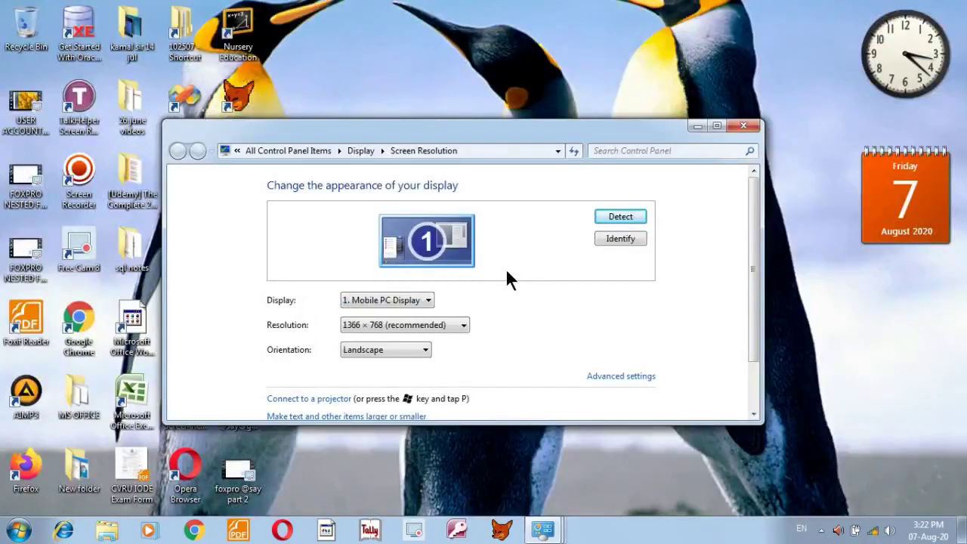
left_click(717, 126)
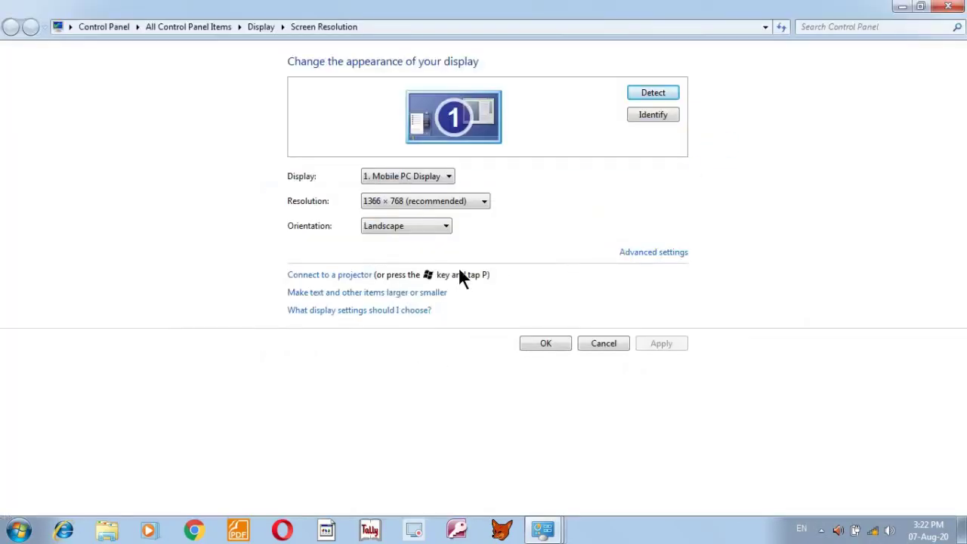
left_click(434, 225)
left_click(418, 261)
left_click(418, 225)
left_click(419, 249)
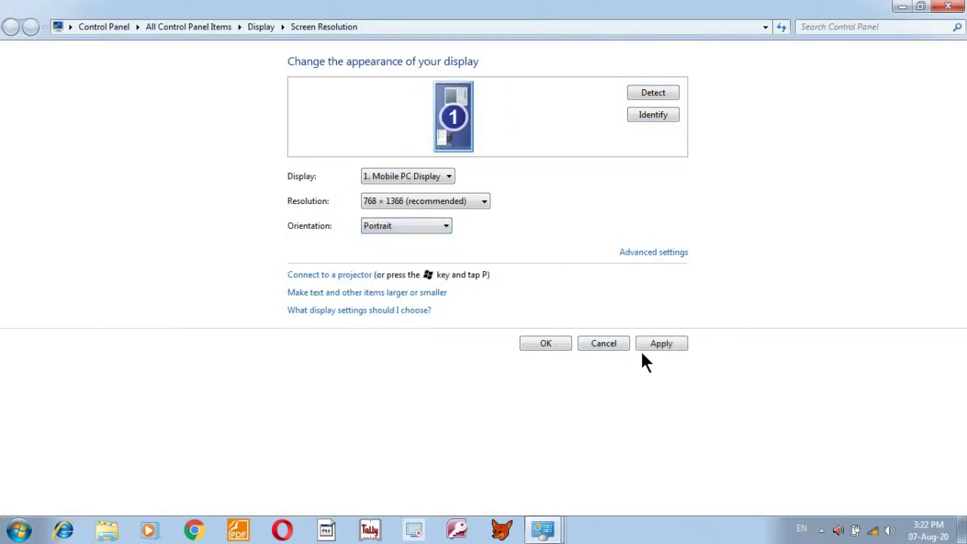
left_click(659, 345)
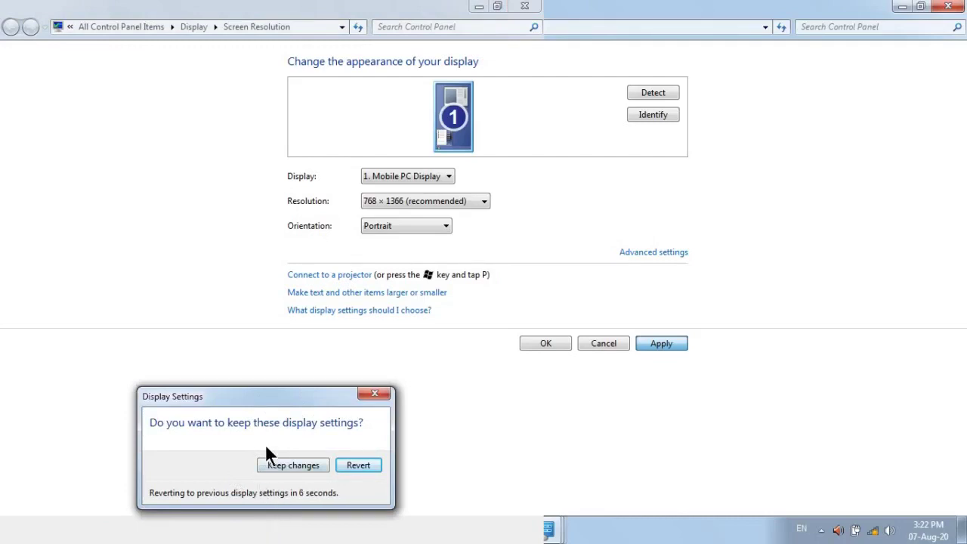
left_click(361, 465)
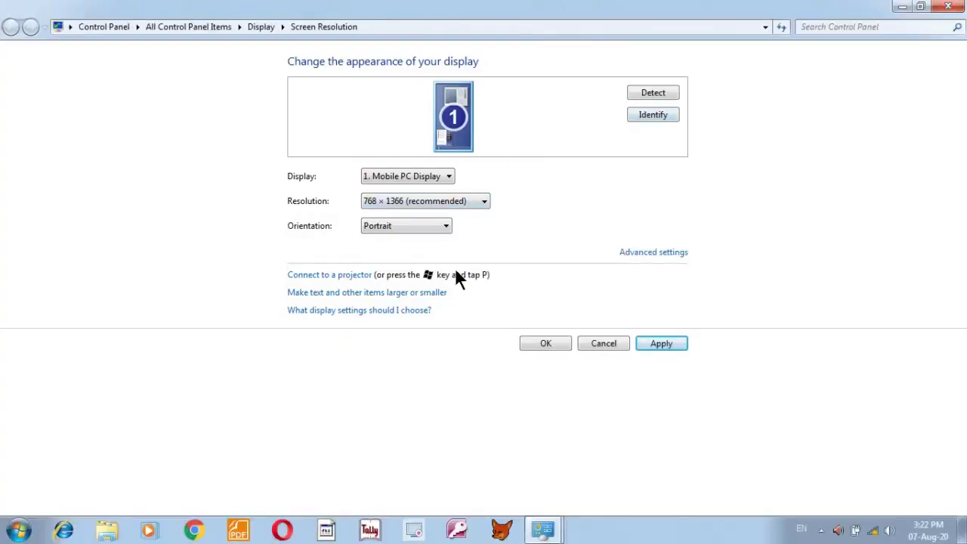
left_click(654, 344)
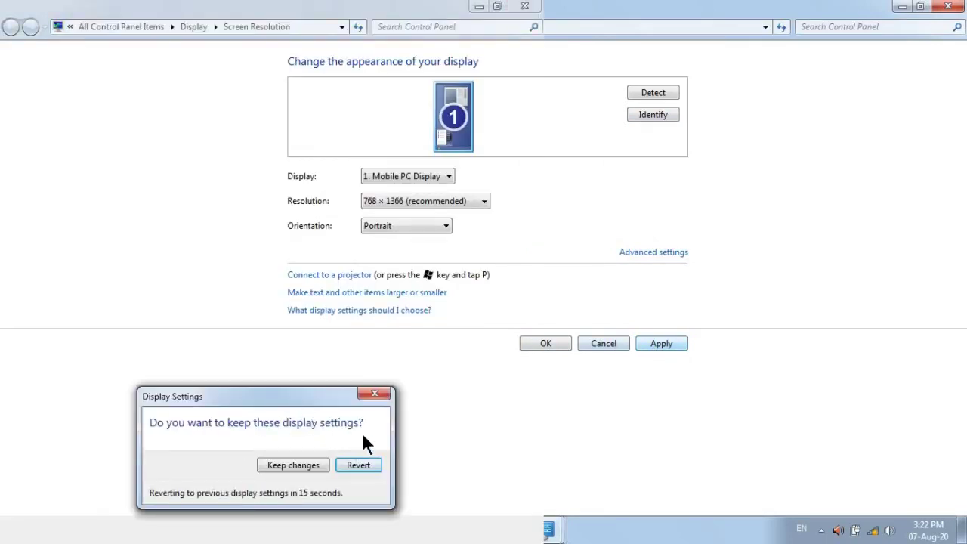
left_click(370, 464)
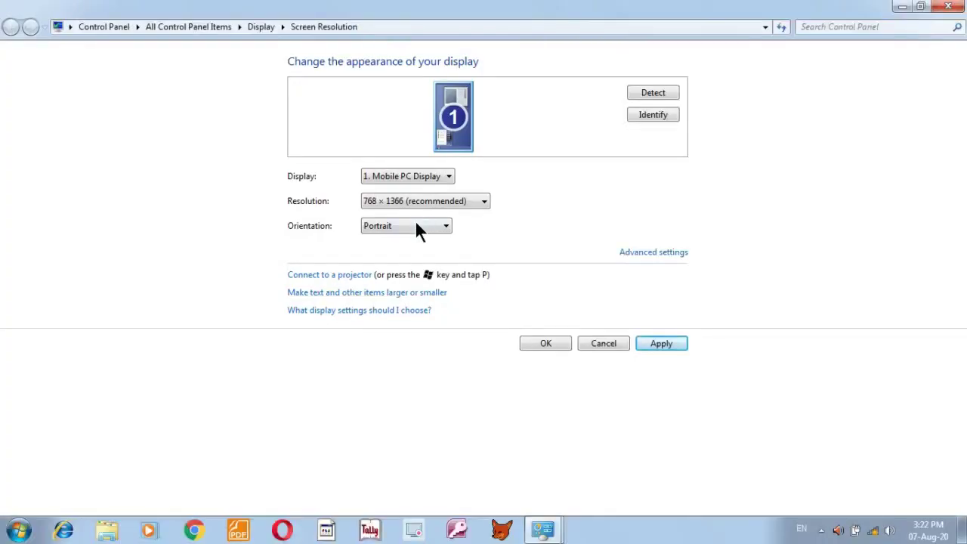
left_click(418, 225)
left_click(595, 340)
left_click(594, 341)
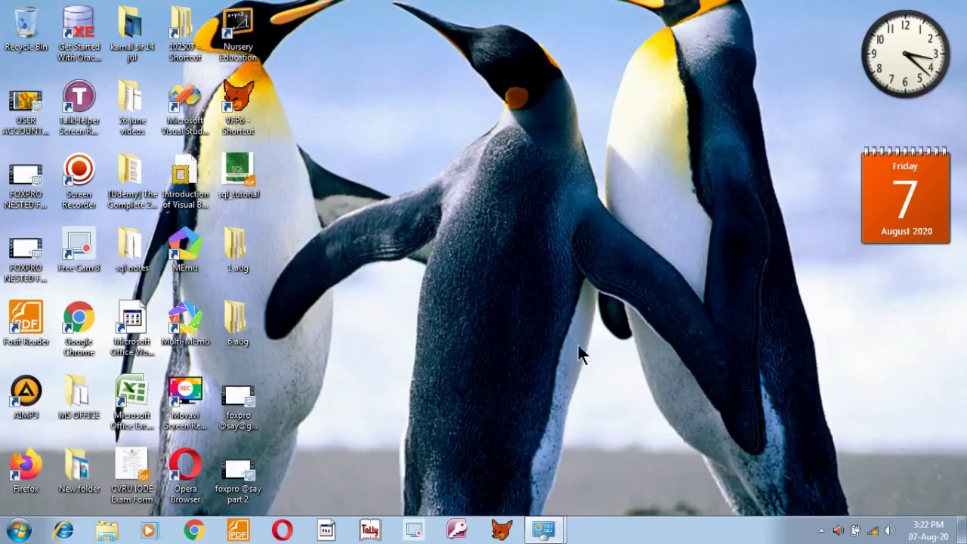
right_click(443, 213)
Step: Open the advanced adapter properties from Screen Resolution and view the Monitor and Color Management tabs
left_click(536, 381)
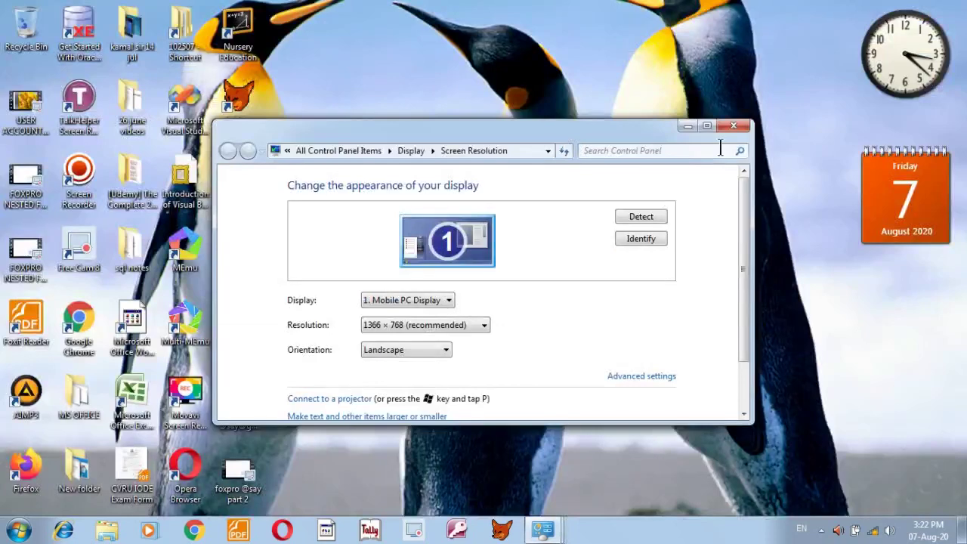
left_click(710, 121)
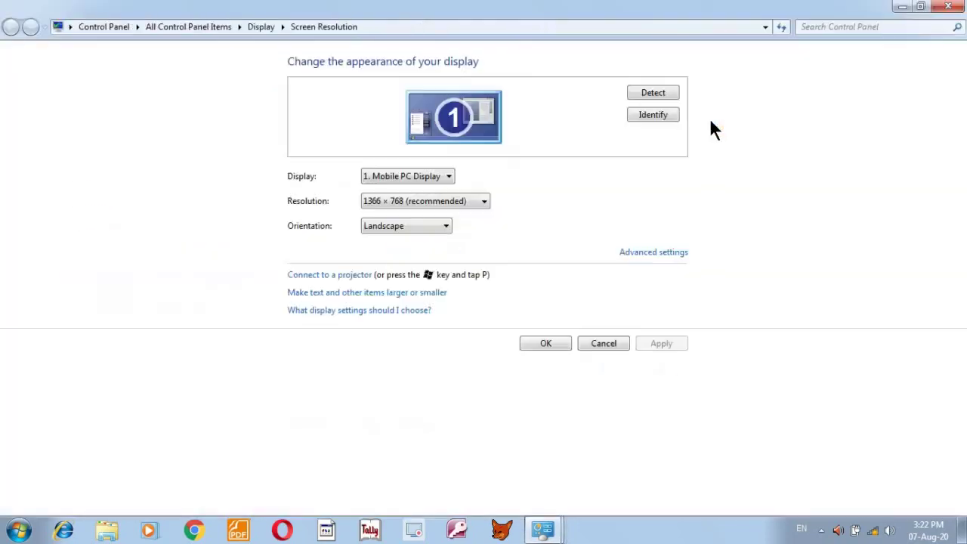
left_click(666, 252)
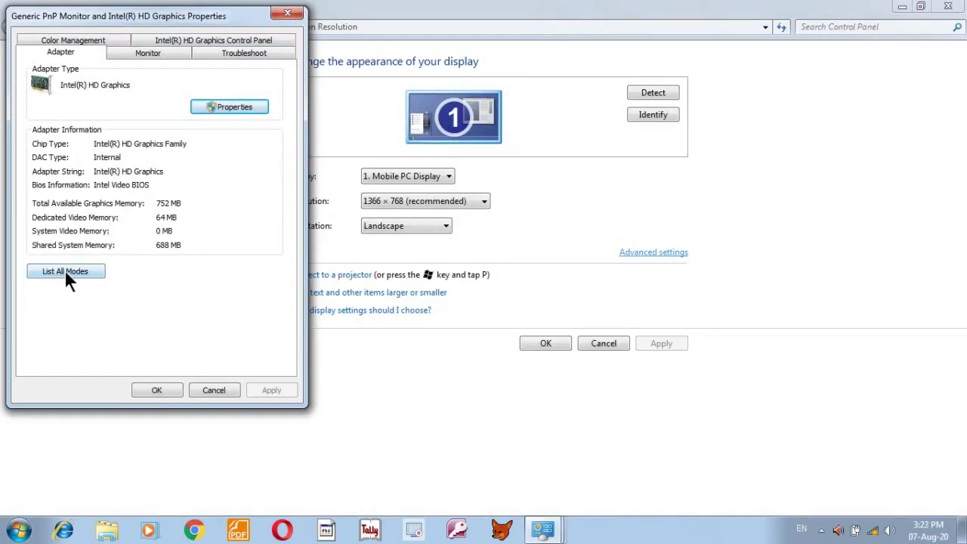
left_click(150, 52)
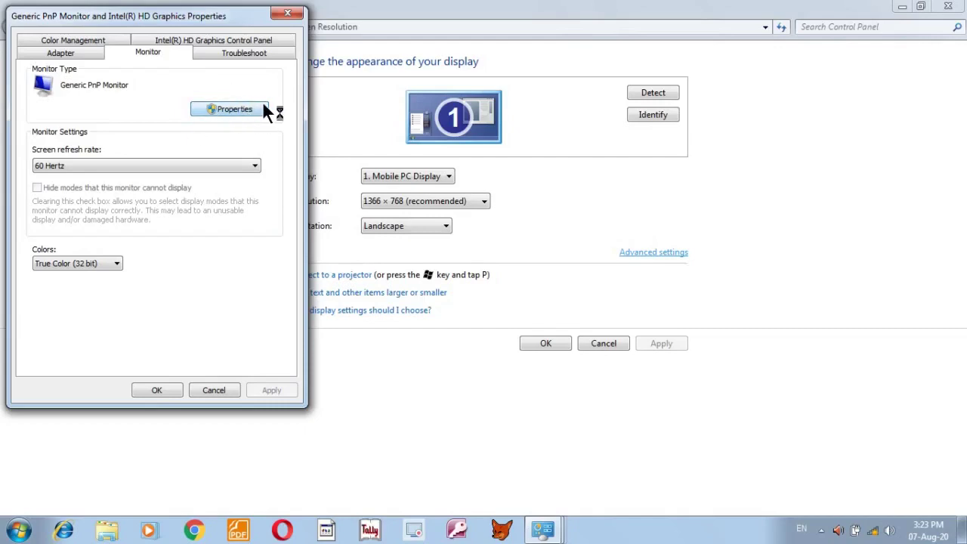
left_click(98, 40)
Step: Browse the Color Management window's device list, then close it without changes
left_click(142, 99)
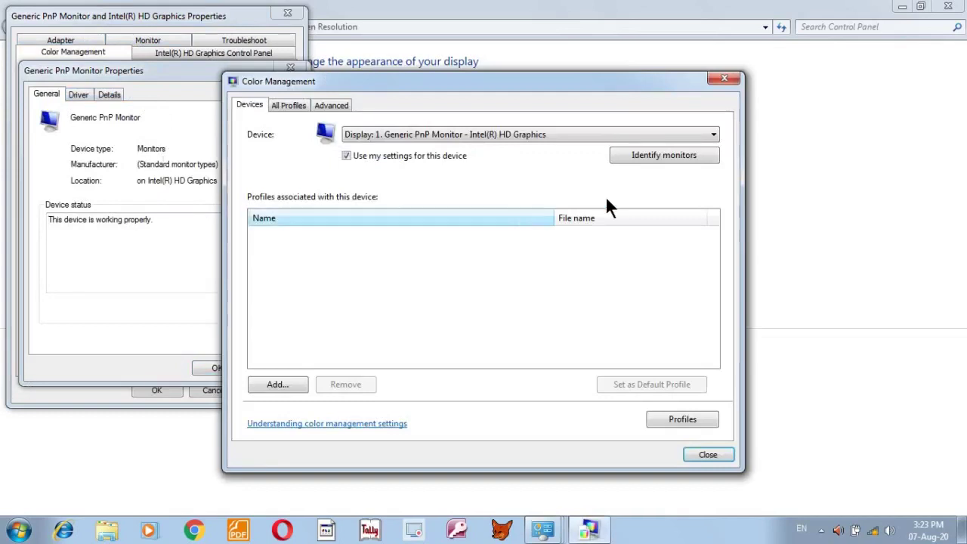
left_click(568, 135)
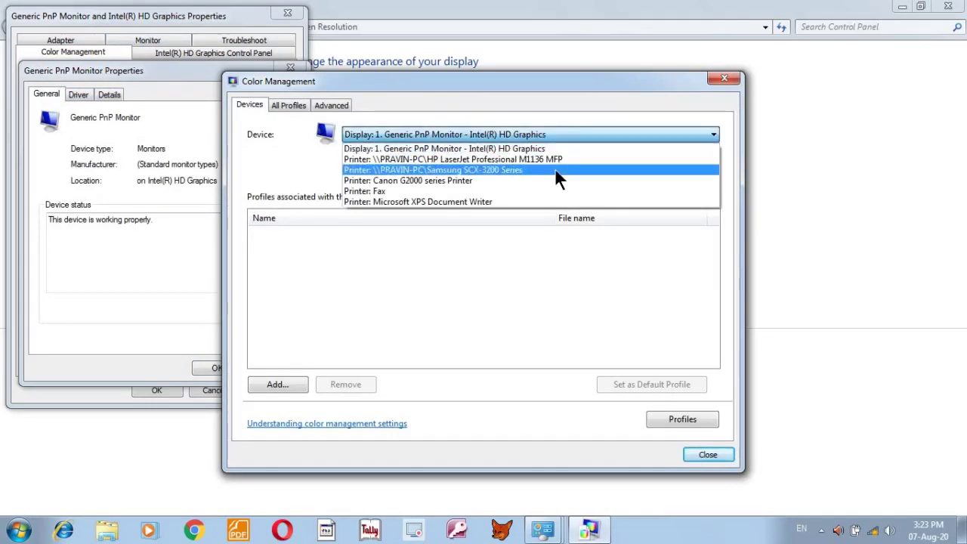
left_click(727, 79)
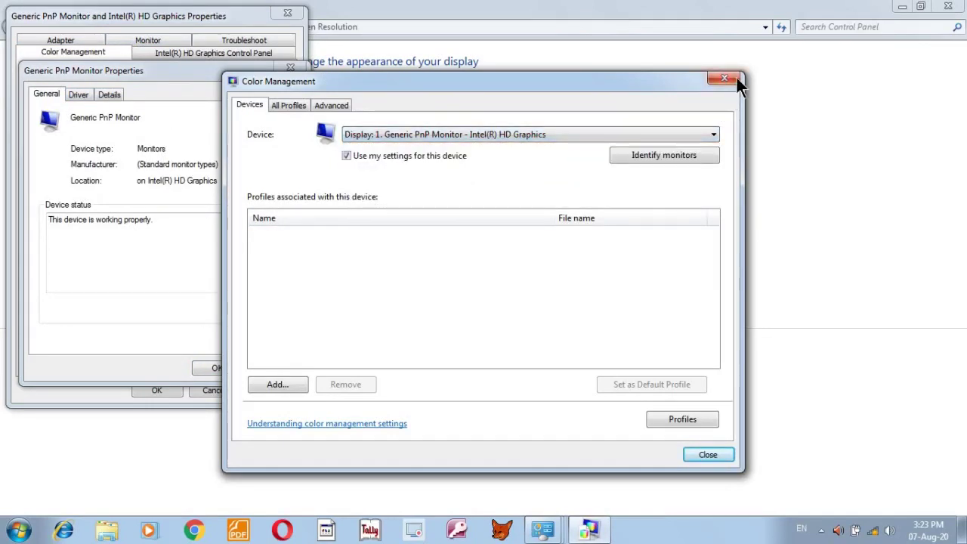
left_click(734, 78)
left_click(290, 68)
left_click(174, 38)
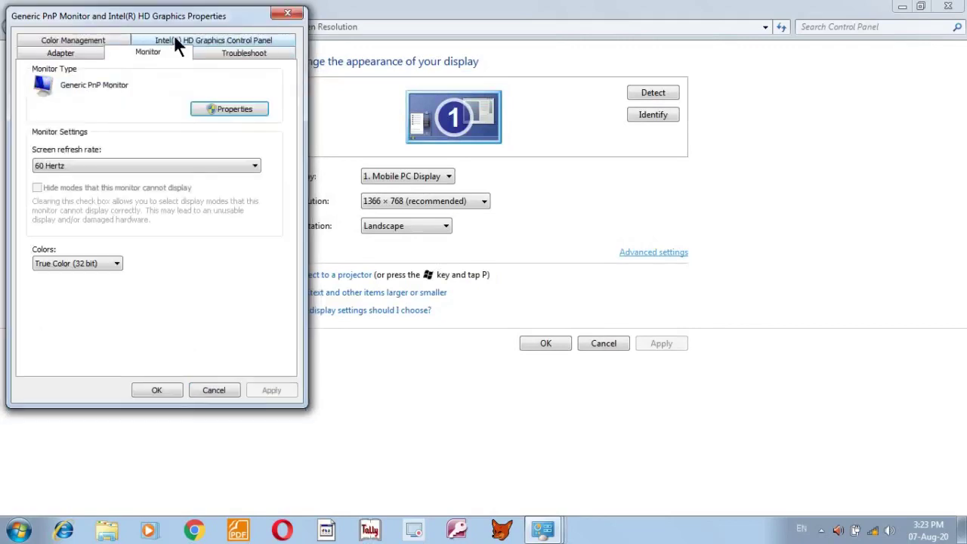
Step: Check the Intel HD Graphics display list, then cancel the adapter properties unchanged
left_click(240, 42)
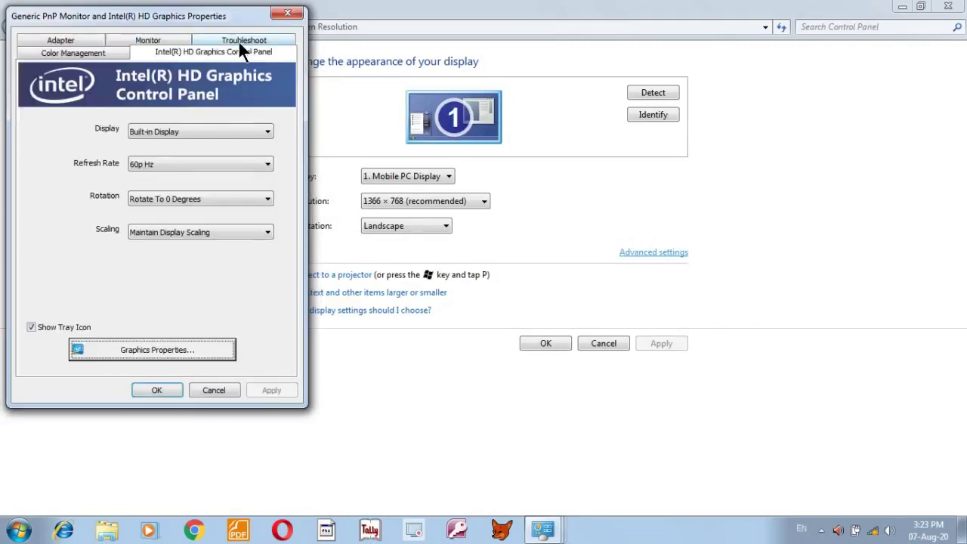
left_click(223, 132)
left_click(223, 131)
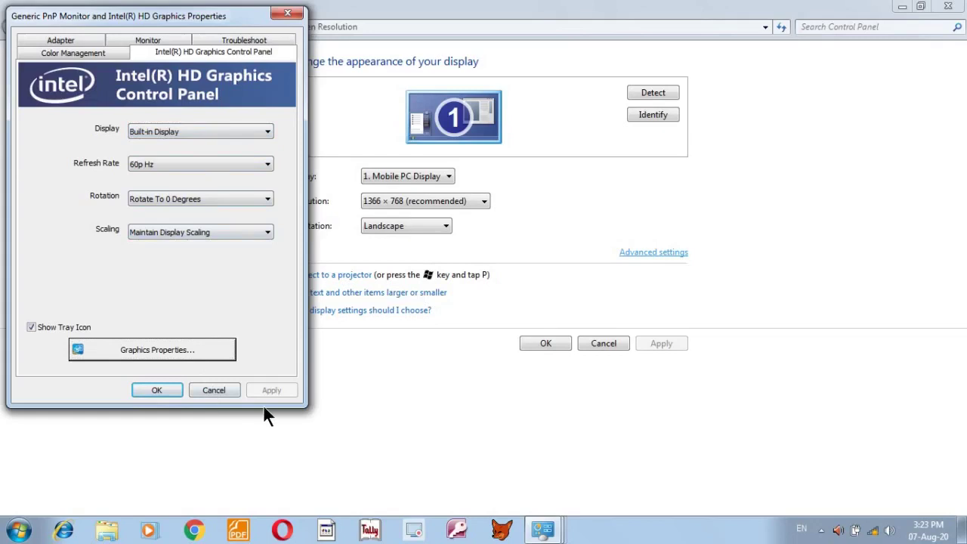
left_click(214, 389)
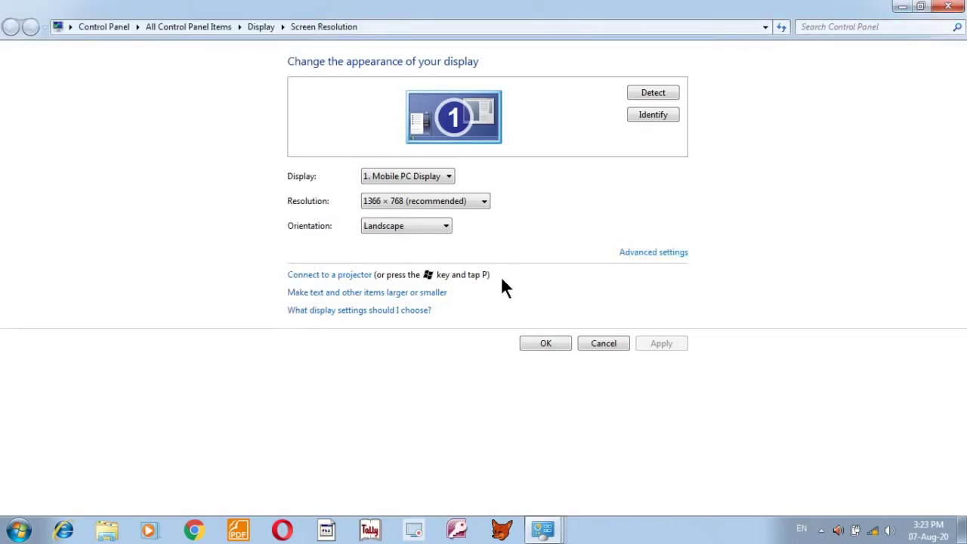
left_click(349, 294)
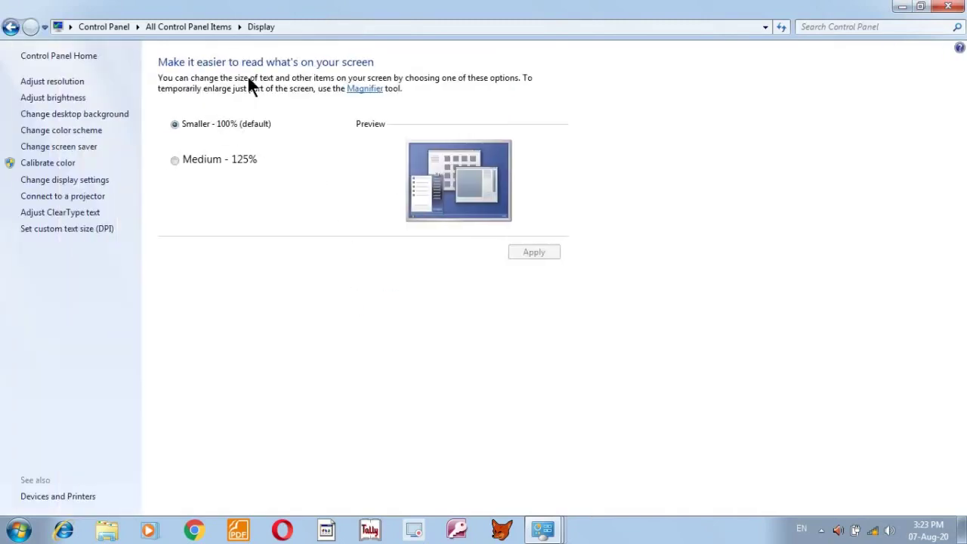
left_click(203, 159)
left_click(188, 130)
left_click(53, 98)
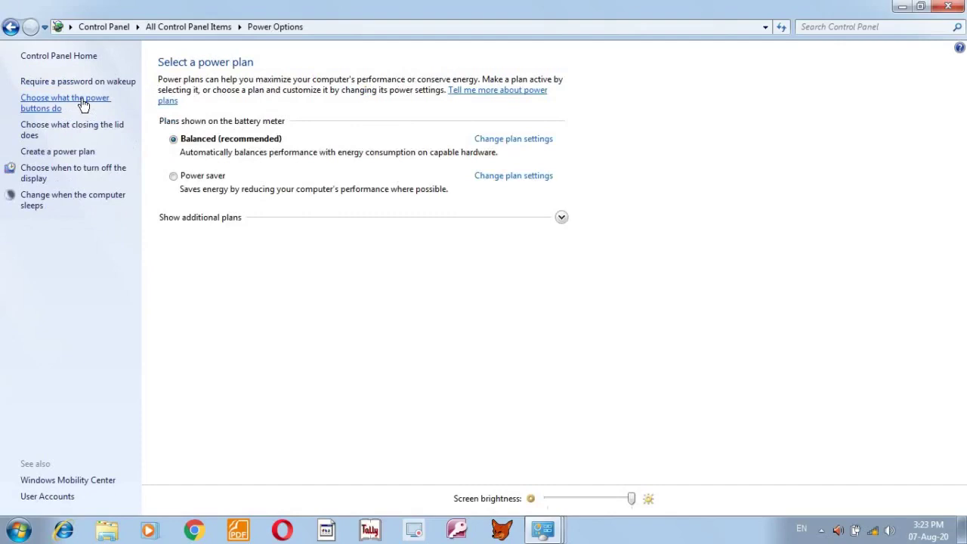
left_click(83, 105)
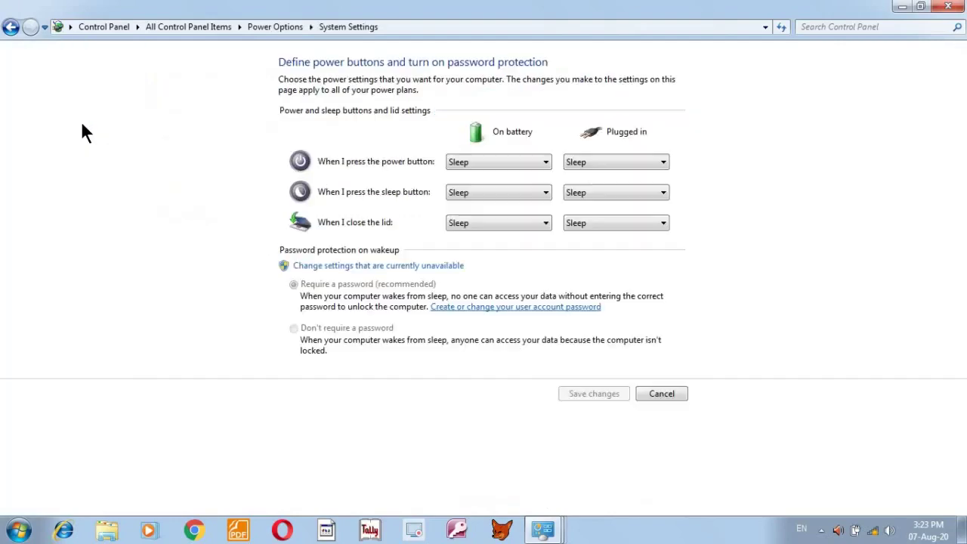
left_click(12, 27)
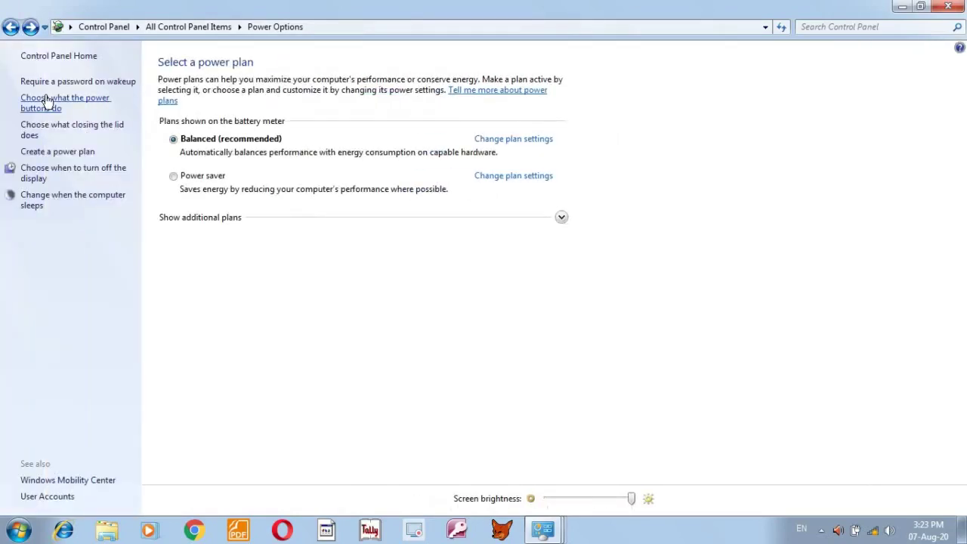
left_click(11, 28)
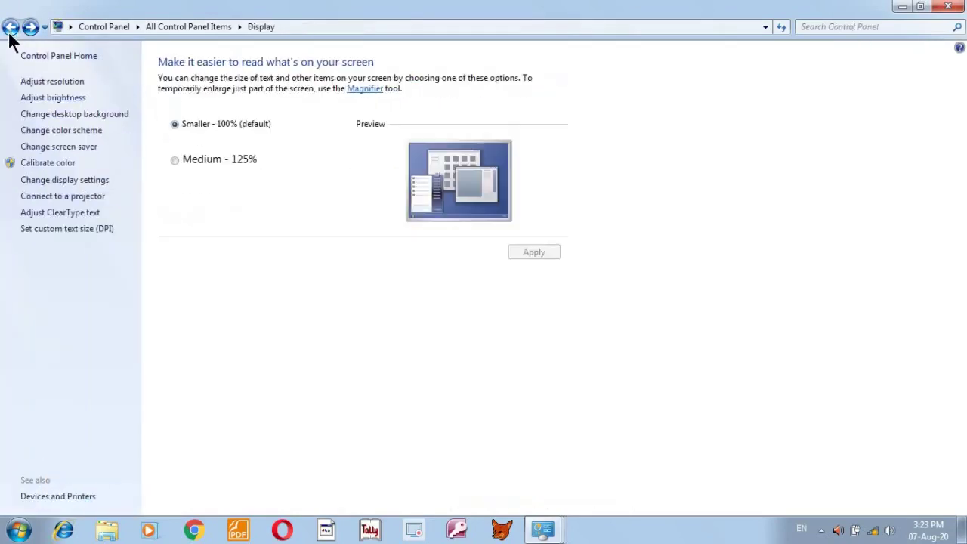
left_click(54, 114)
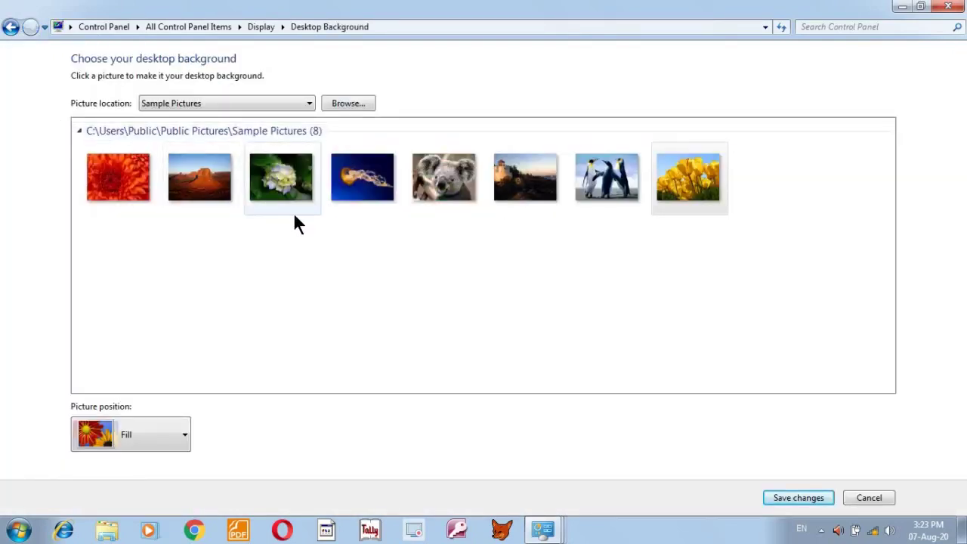
left_click(266, 105)
left_click(267, 106)
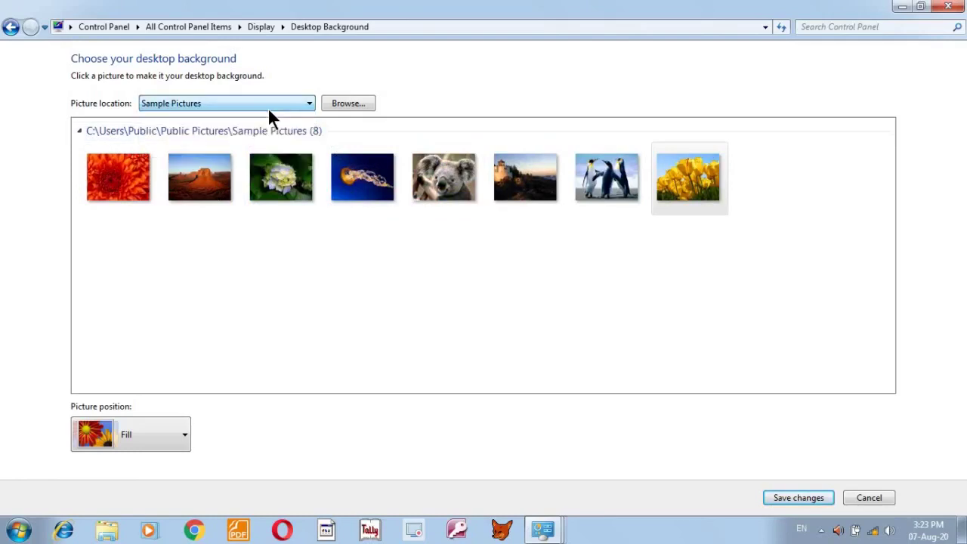
left_click(127, 180)
left_click(185, 184)
left_click(282, 185)
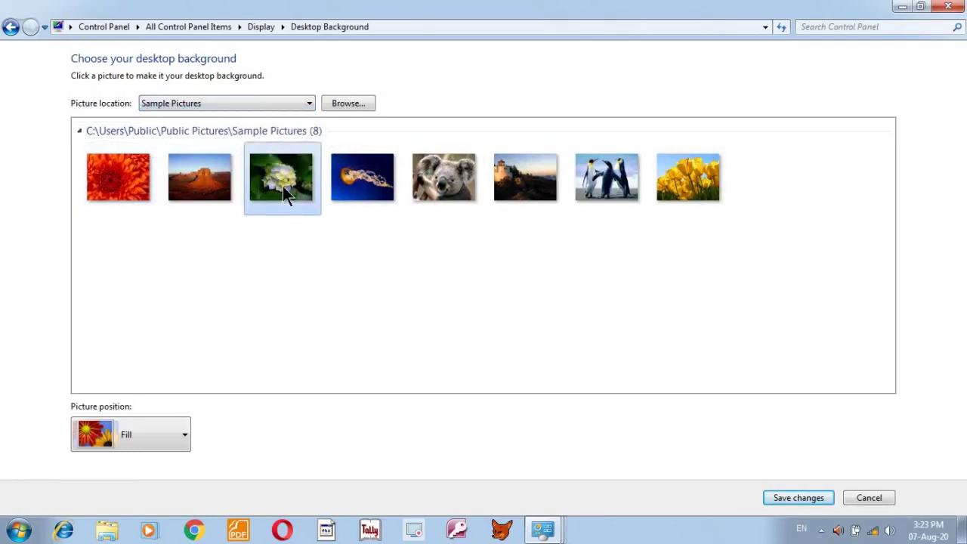
left_click(612, 190)
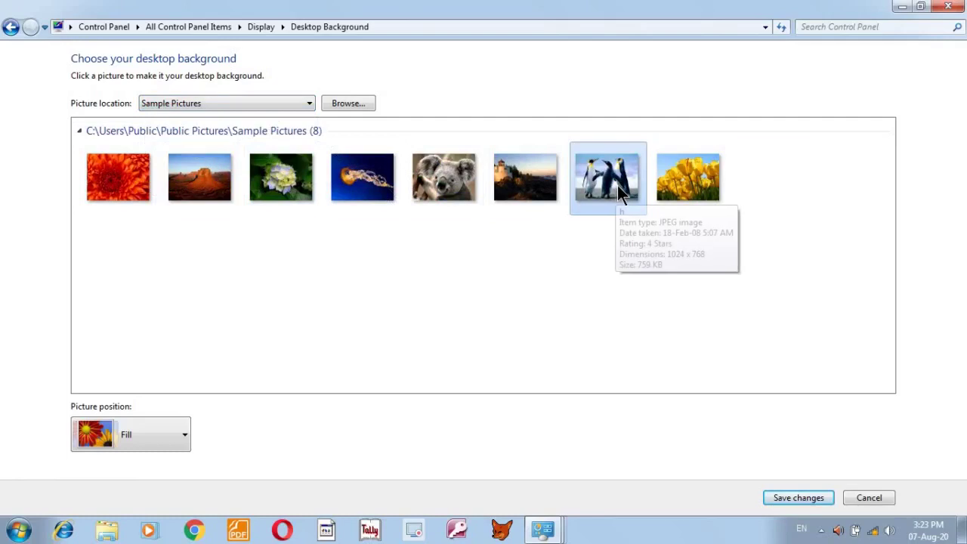
left_click(683, 177)
left_click(808, 497)
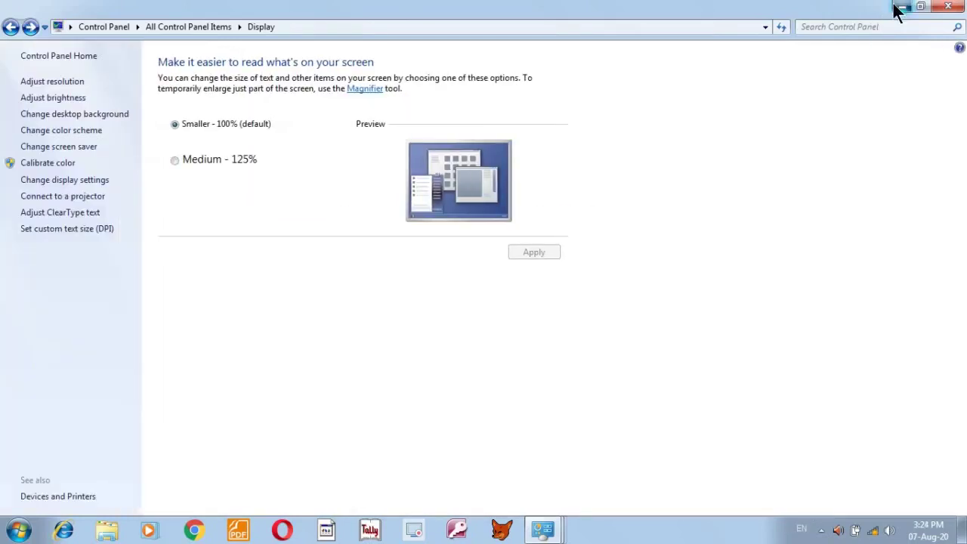
left_click(899, 7)
mouse_move(542, 532)
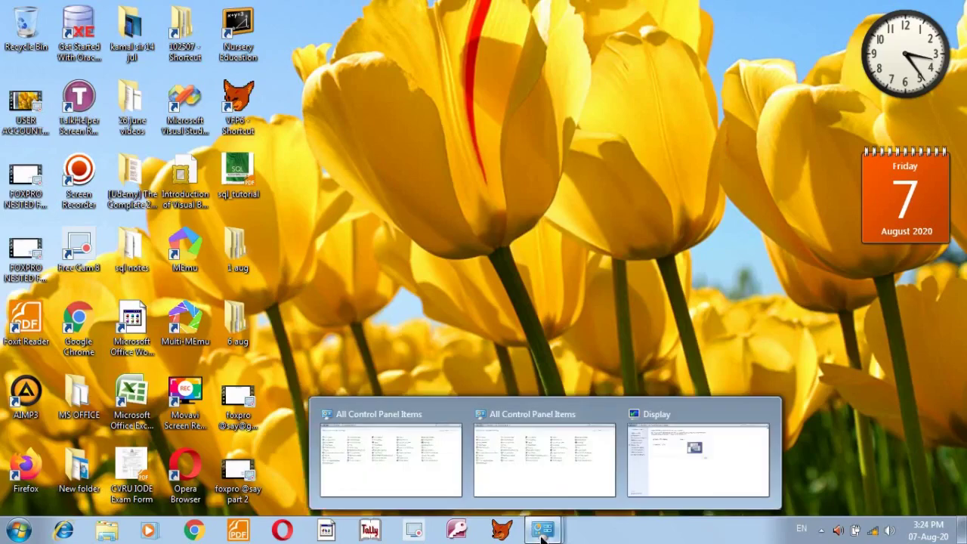
left_click(704, 450)
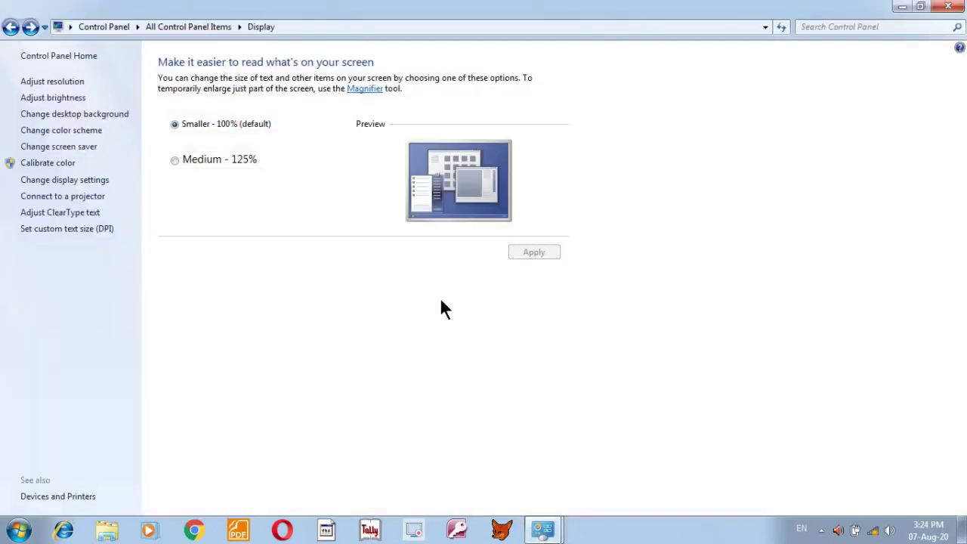
Step: Open the colour scheme settings and briefly look at the Computer drive overview
left_click(99, 136)
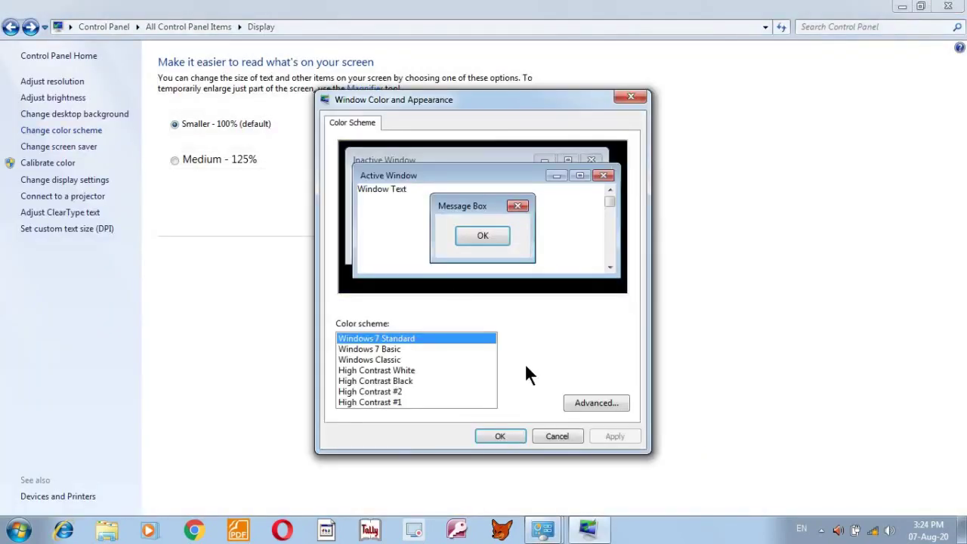
left_click(18, 530)
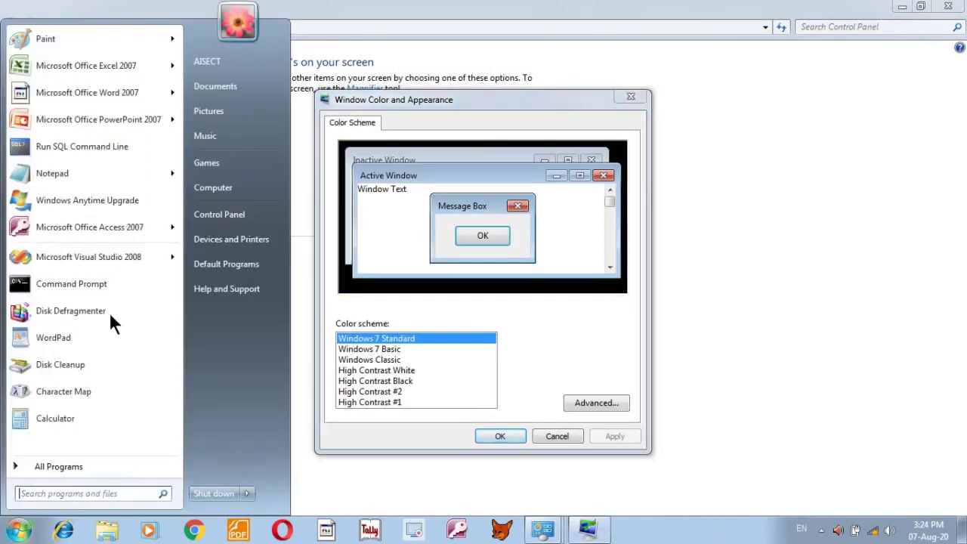
left_click(232, 187)
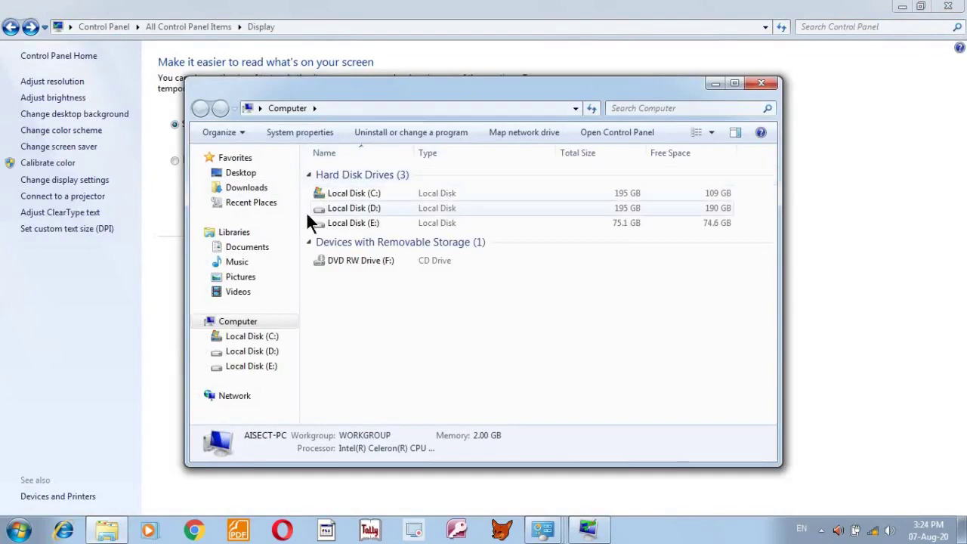
left_click(761, 83)
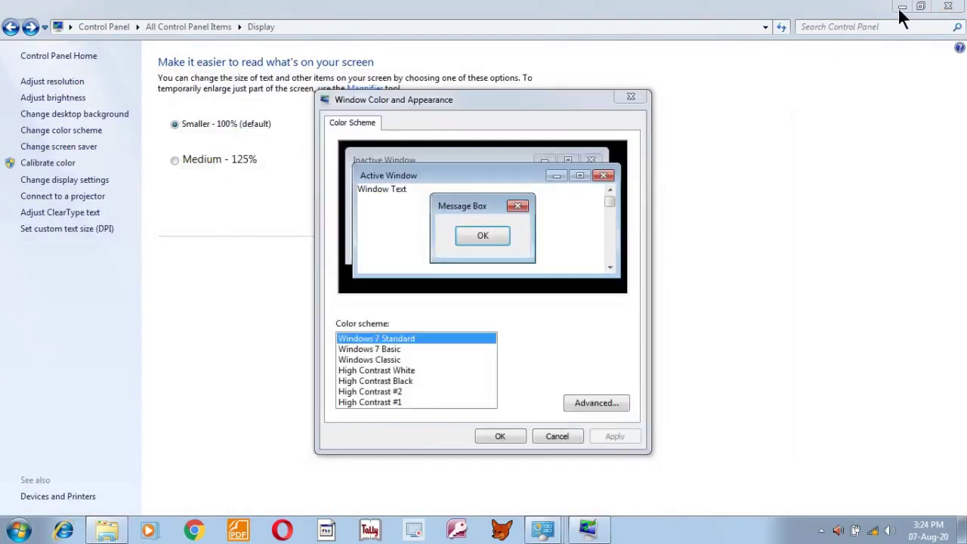
left_click(901, 6)
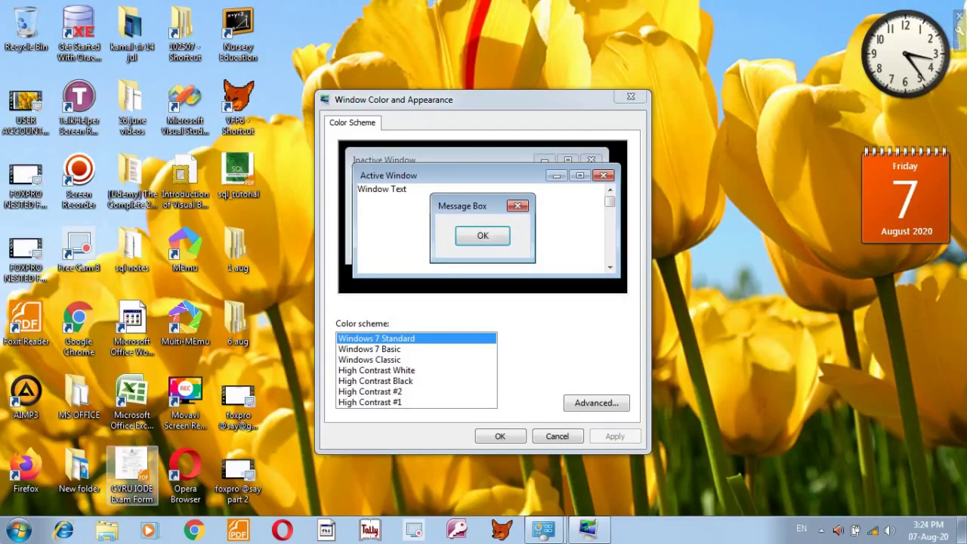
mouse_move(542, 529)
left_click(588, 488)
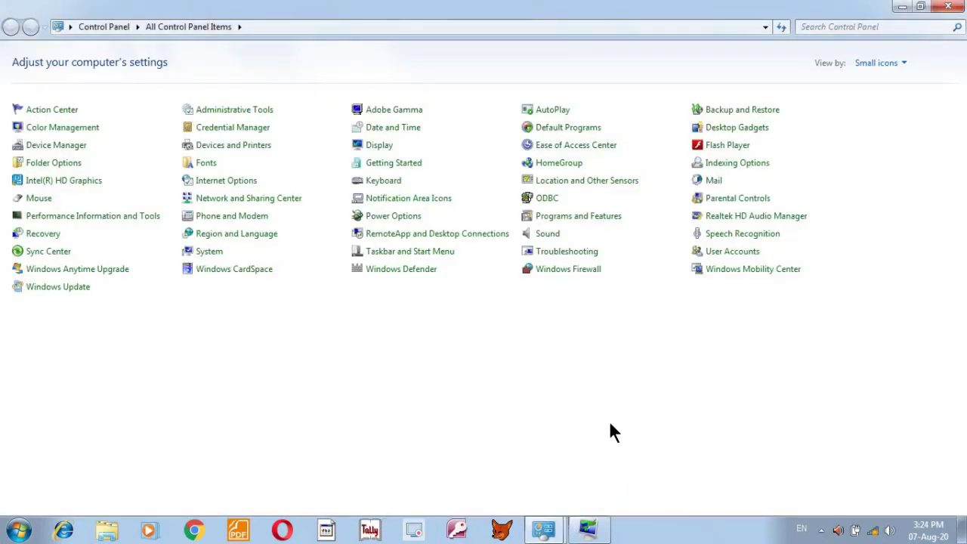
left_click(920, 6)
left_click(476, 128)
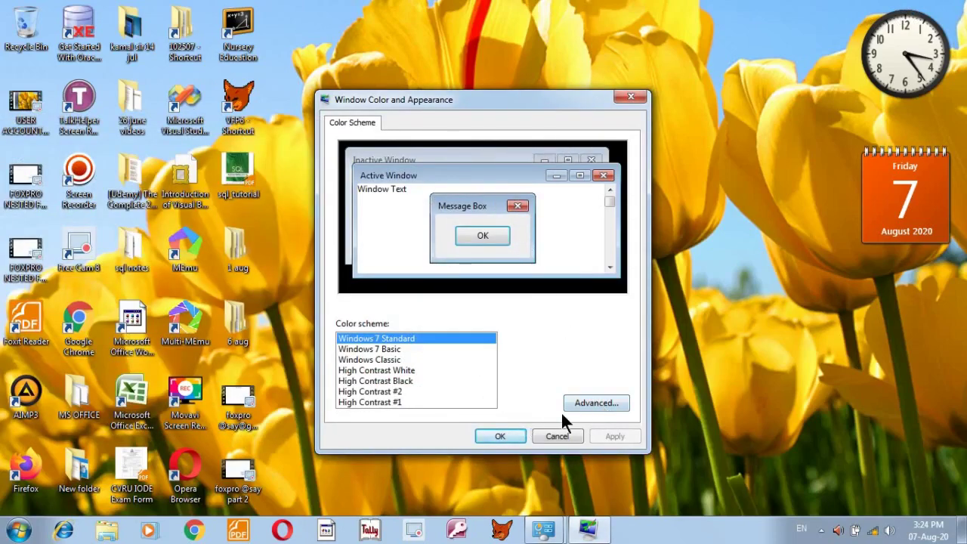
Step: Select Message Box in the Advanced appearance item list, then cancel both colour dialogs
left_click(593, 405)
left_click(459, 348)
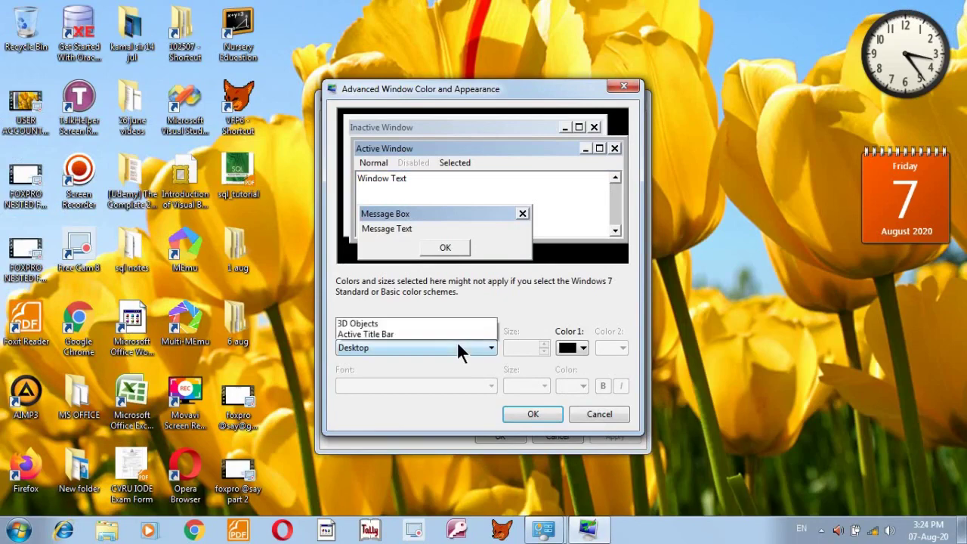
left_click(457, 347)
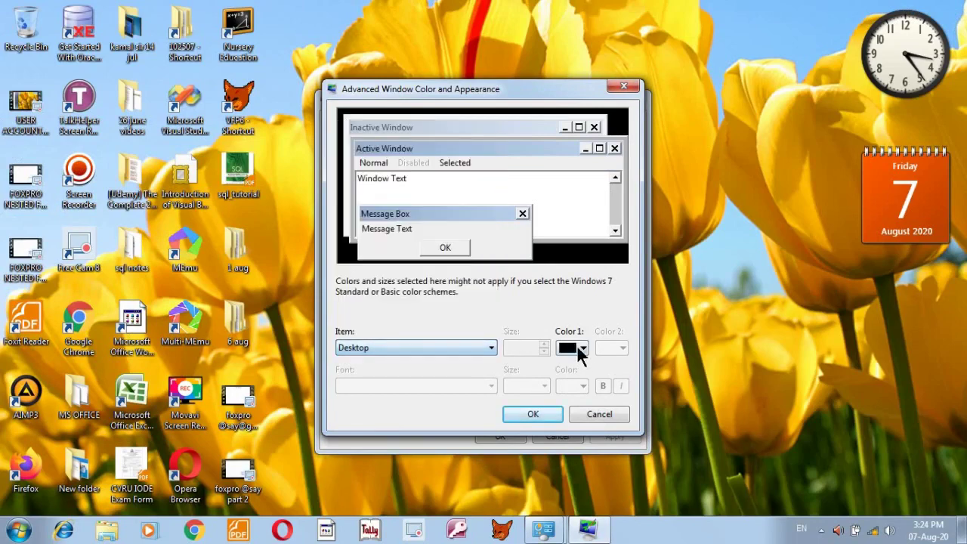
left_click(400, 348)
left_click(370, 281)
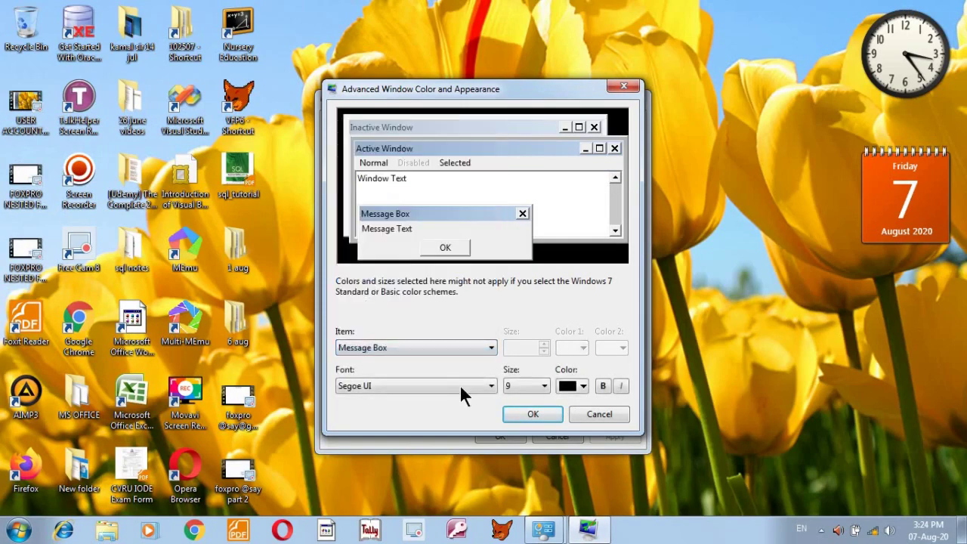
left_click(599, 415)
left_click(563, 435)
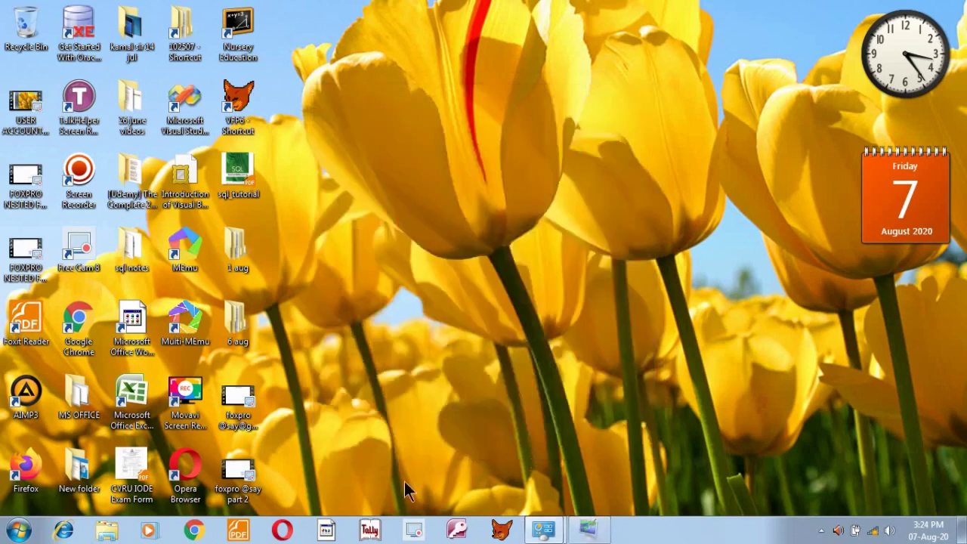
Step: Check the graphics adapter properties via Screen Resolution, then open Screen Saver Settings from the Display page
right_click(454, 204)
left_click(511, 370)
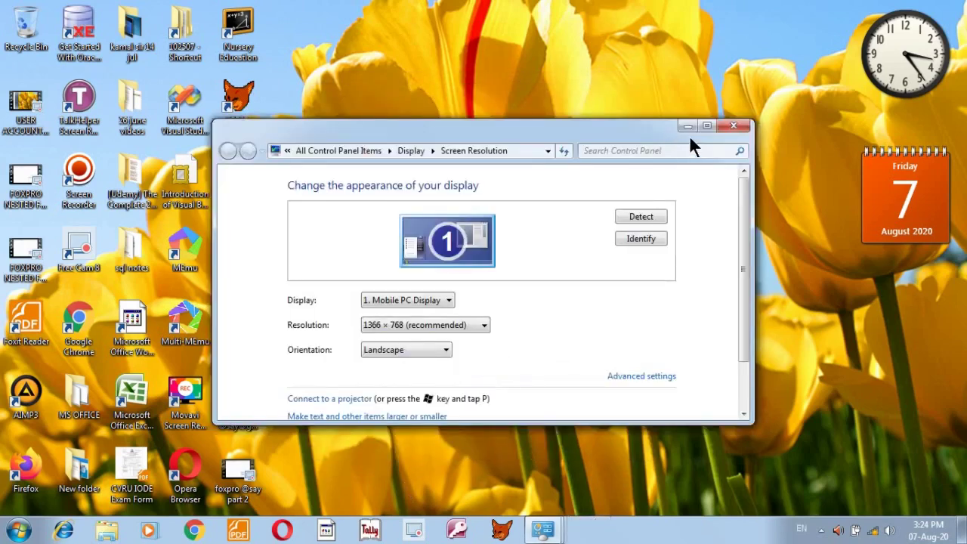
left_click(706, 125)
left_click(673, 251)
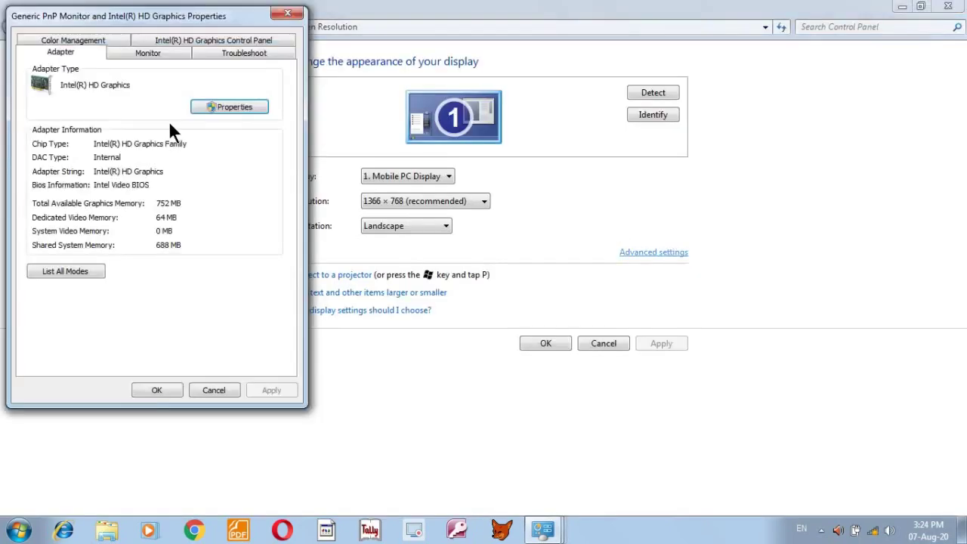
left_click(287, 14)
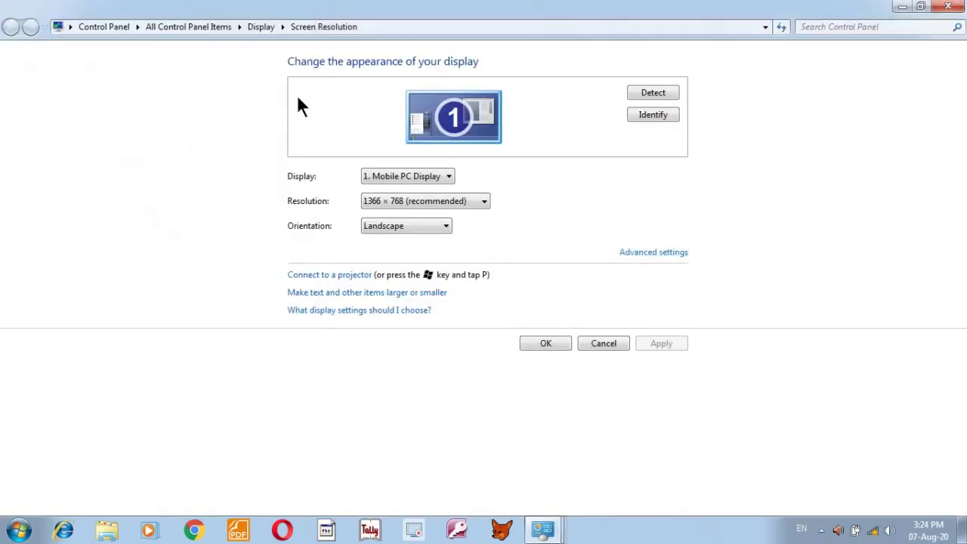
left_click(349, 293)
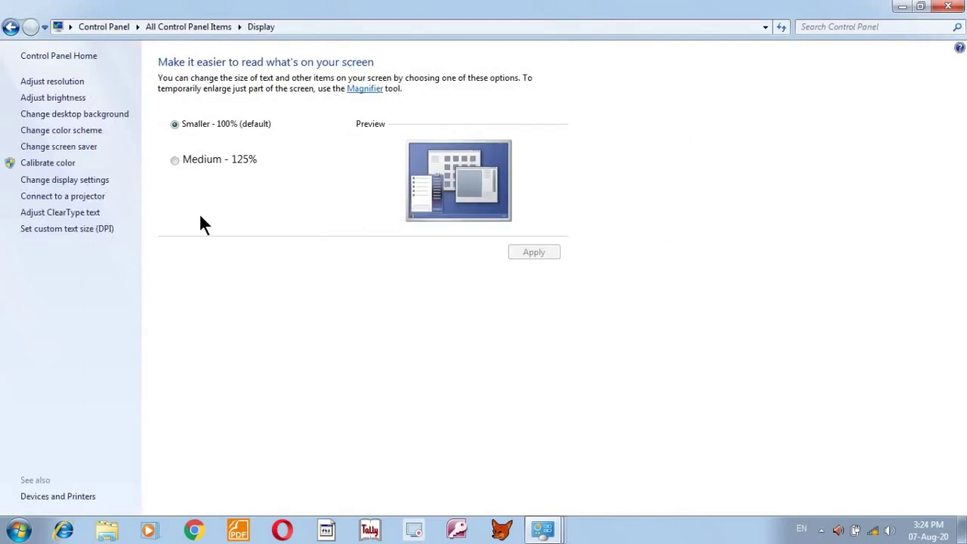
left_click(75, 148)
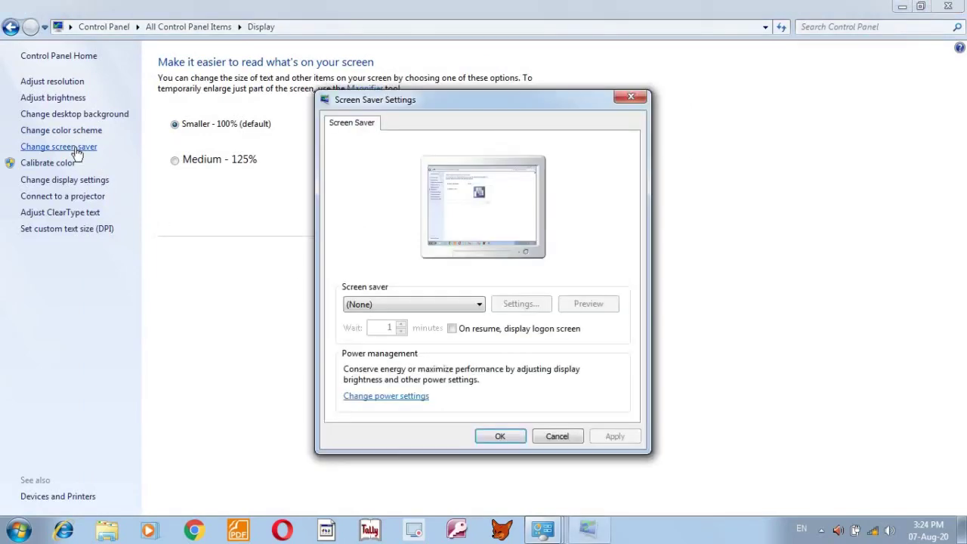
Step: Choose 3D Text as the screen saver and replace its custom text with the user's name
left_click(424, 306)
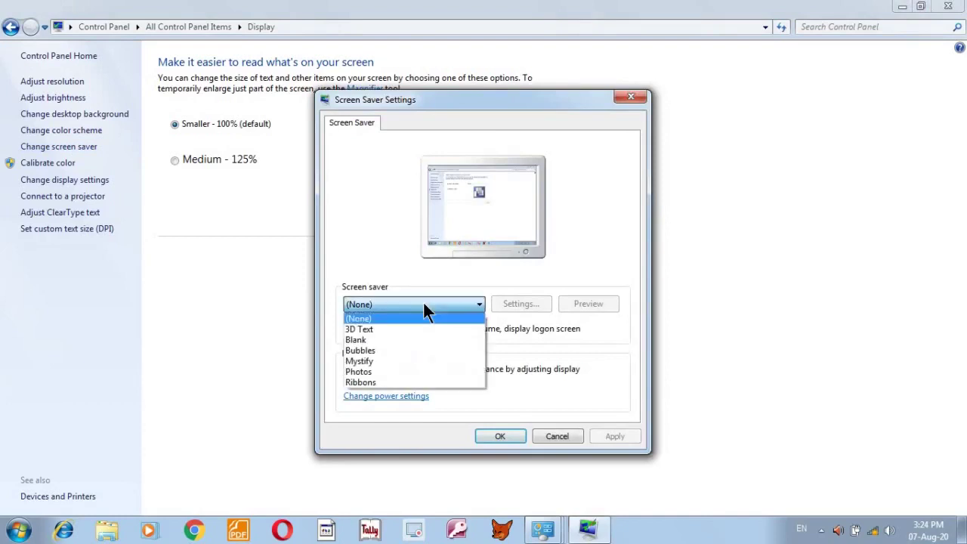
left_click(373, 329)
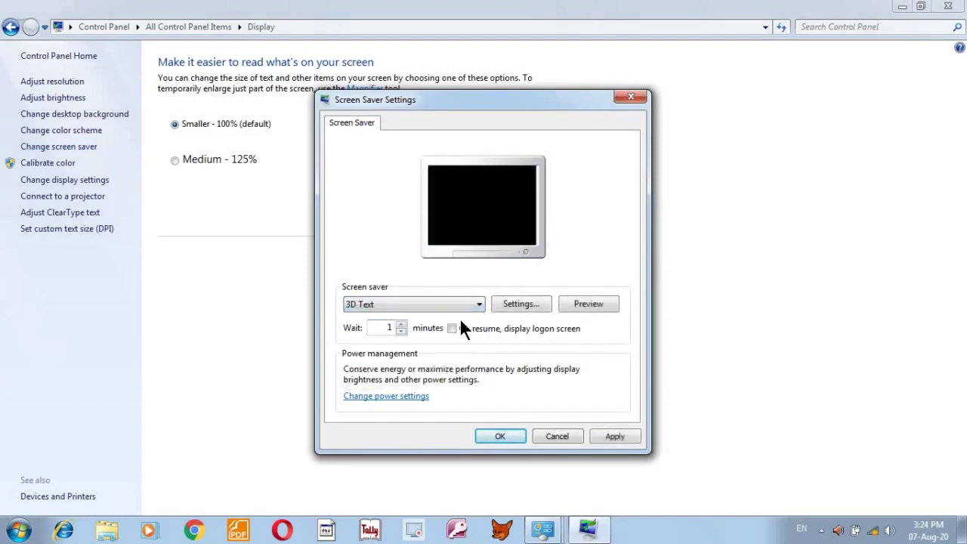
left_click(520, 304)
left_click(473, 192)
left_click_drag(474, 191, 302, 190)
type("p")
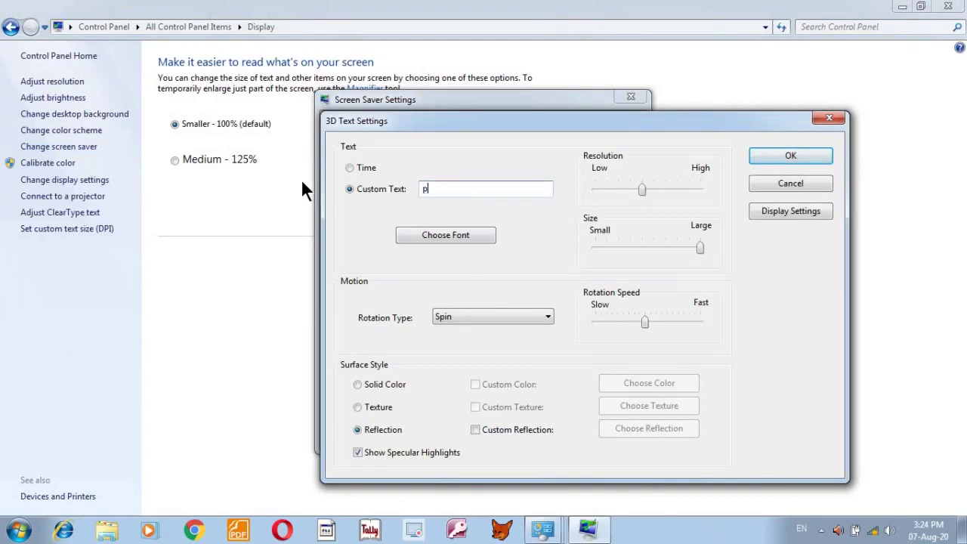
key("BackSpace")
type("Pradeep Sahu")
Step: Keep the font and Spin rotation, turn on Custom Reflection, and confirm the 3D Text settings
left_click(454, 235)
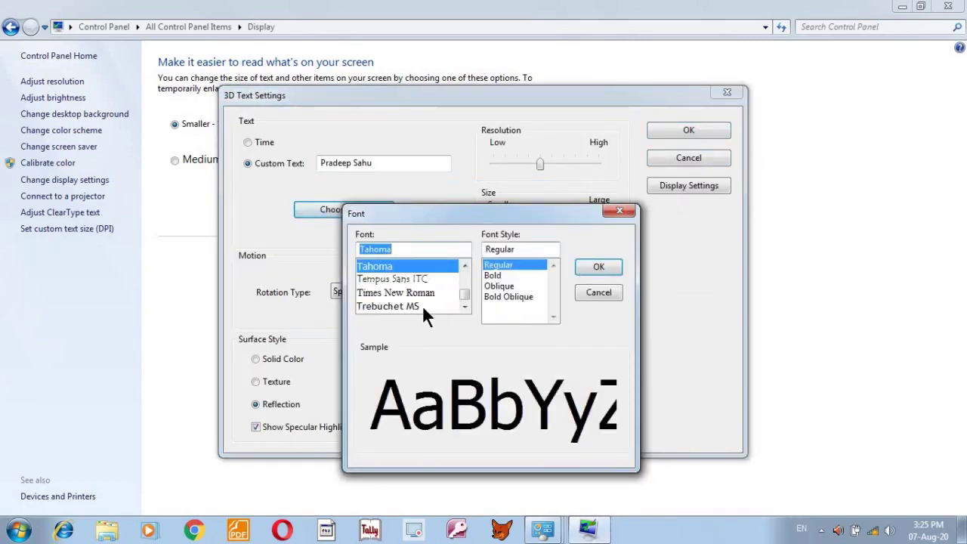
left_click(422, 305)
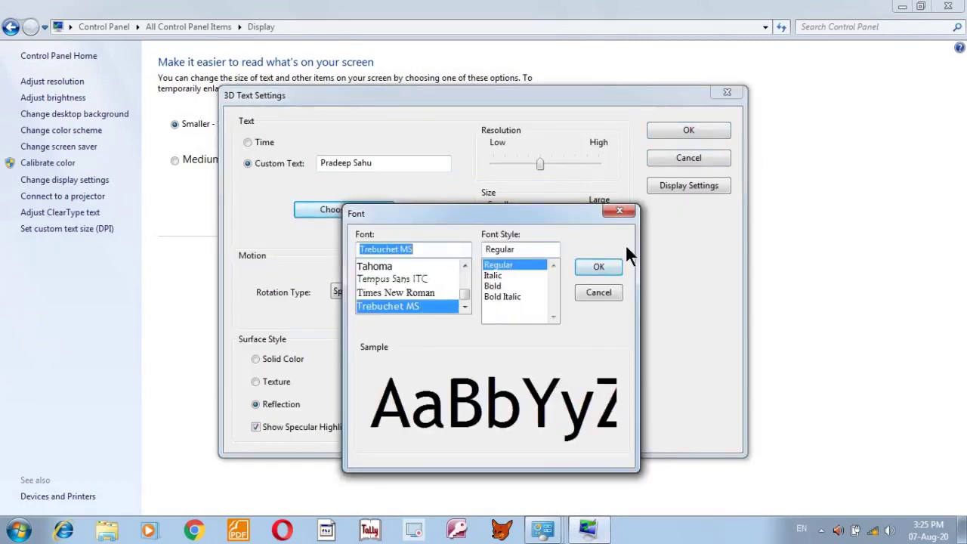
left_click(615, 293)
left_click(428, 297)
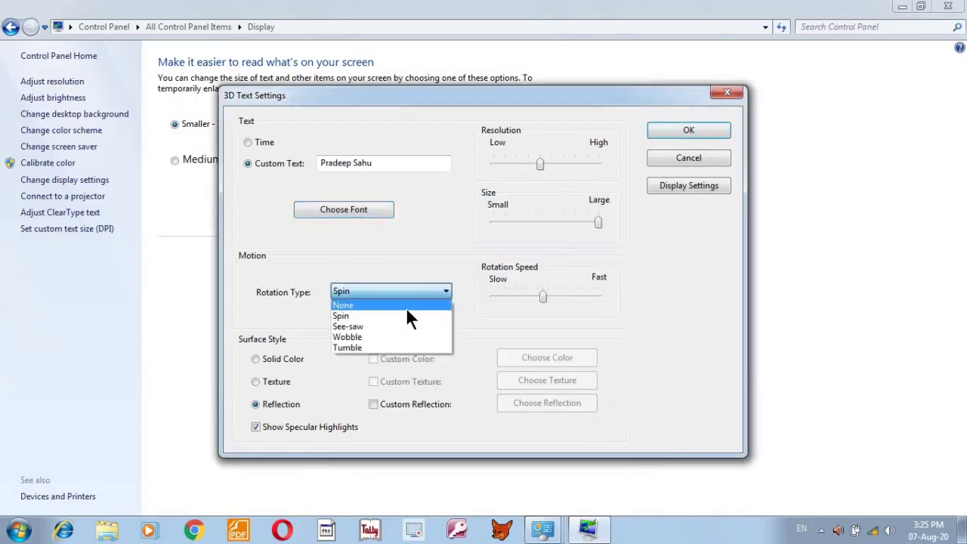
left_click(357, 315)
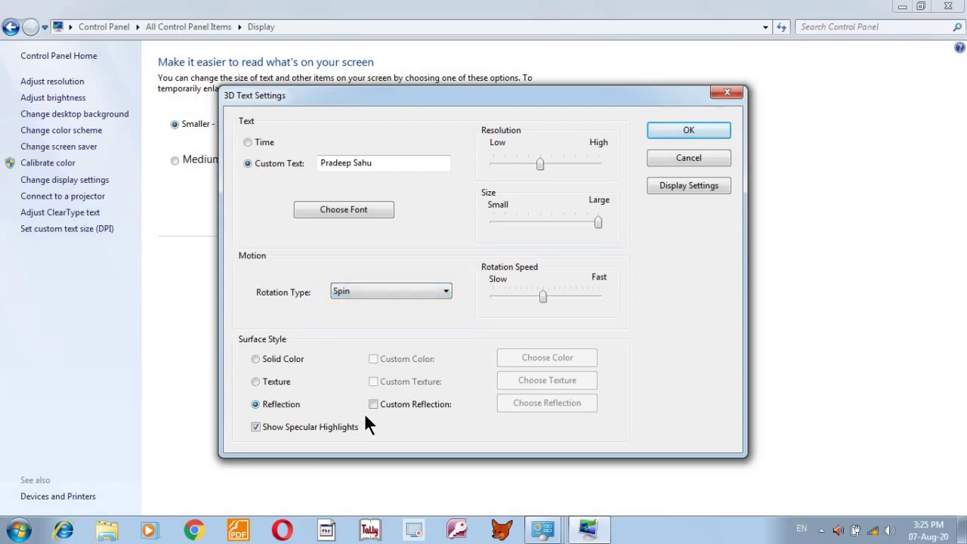
left_click(386, 402)
left_click(562, 405)
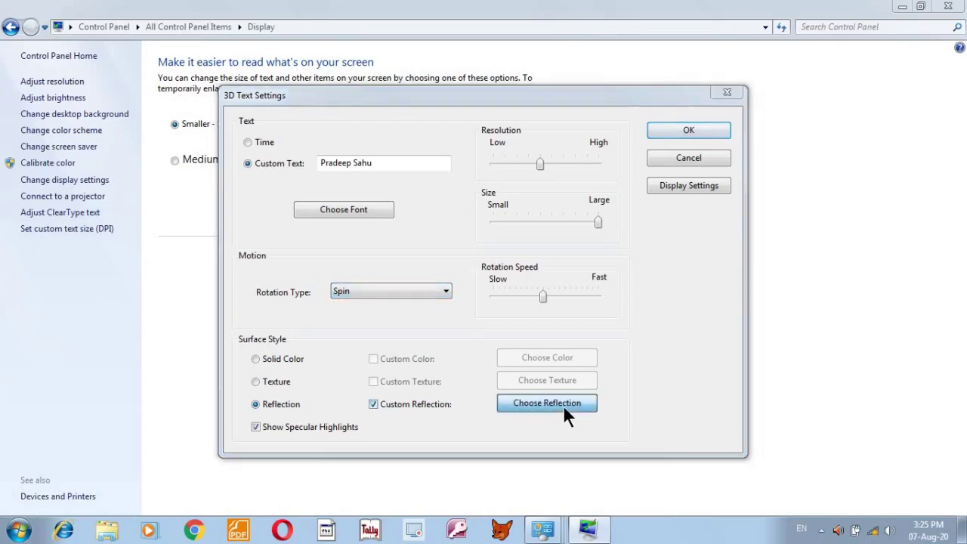
left_click(655, 423)
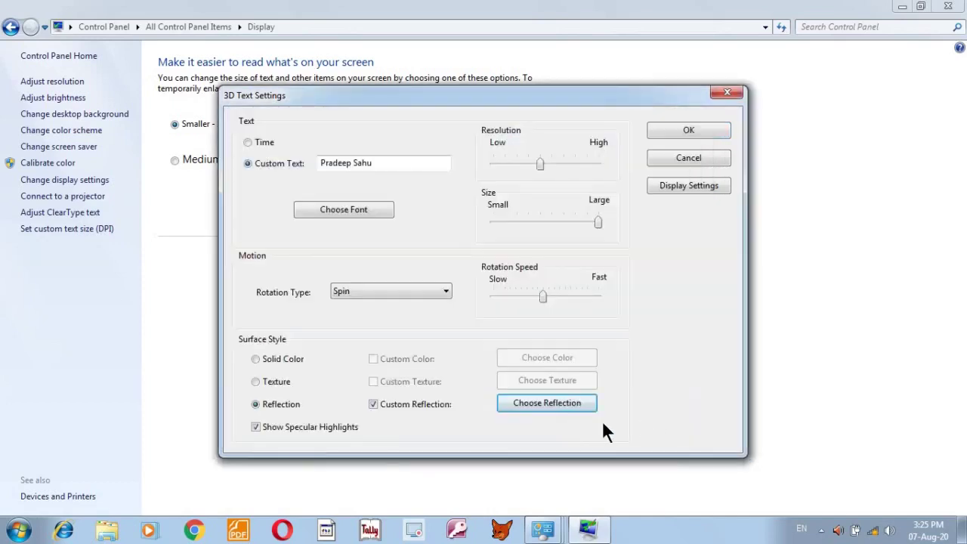
left_click(691, 185)
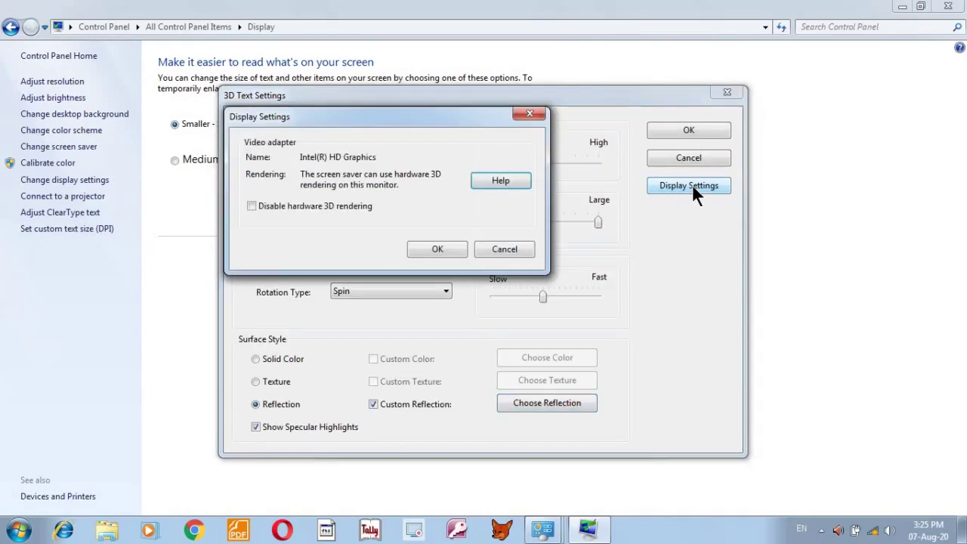
left_click(528, 114)
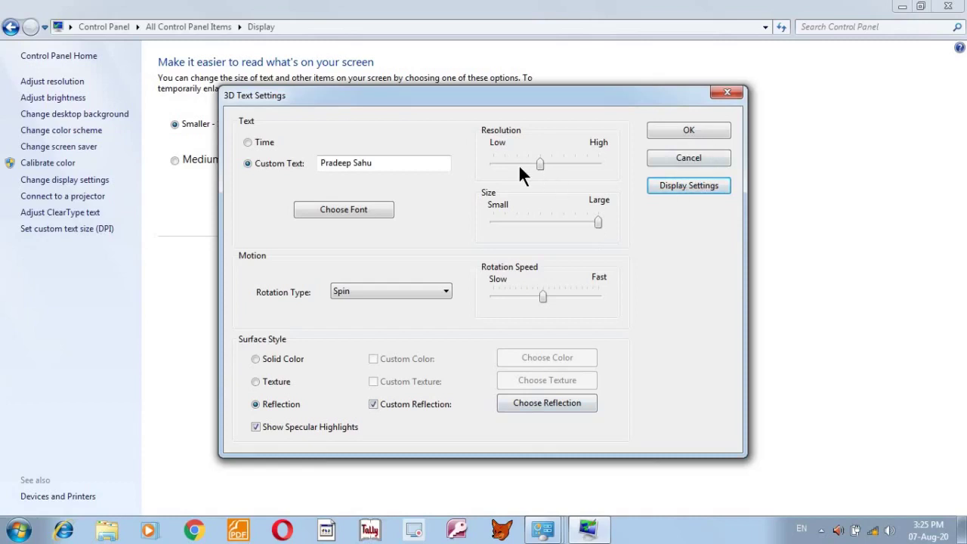
left_click(705, 130)
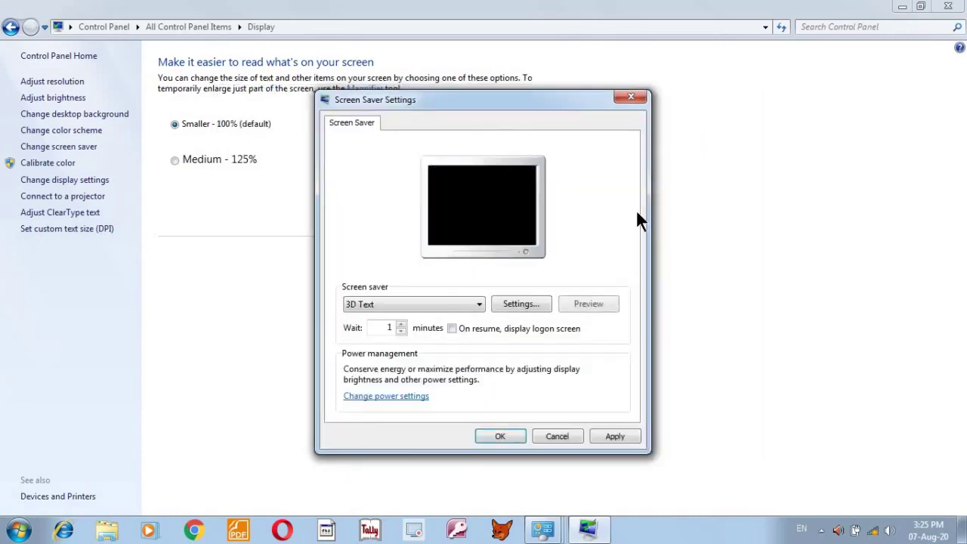
Step: Preview the 3D Text screen saver twice, apply it, and close the dialog
left_click(579, 303)
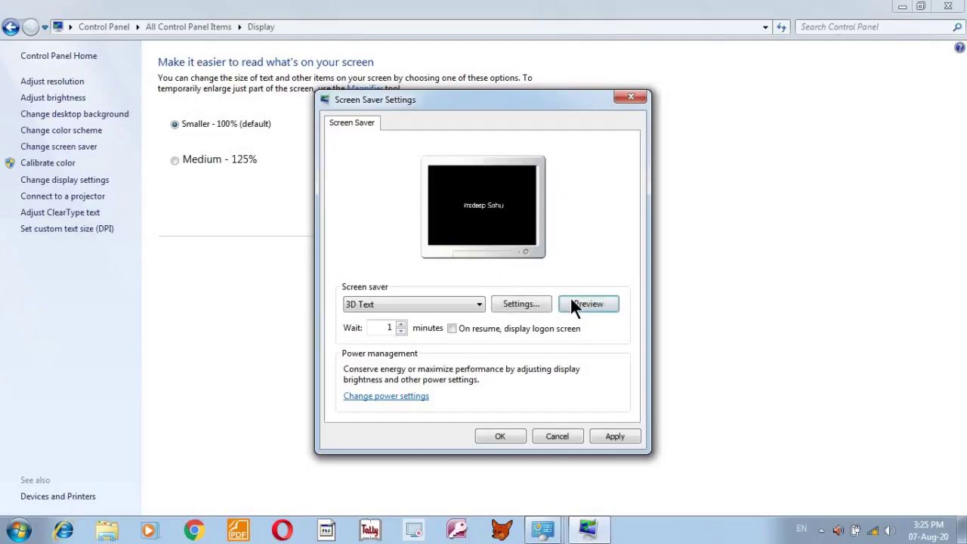
left_click(576, 363)
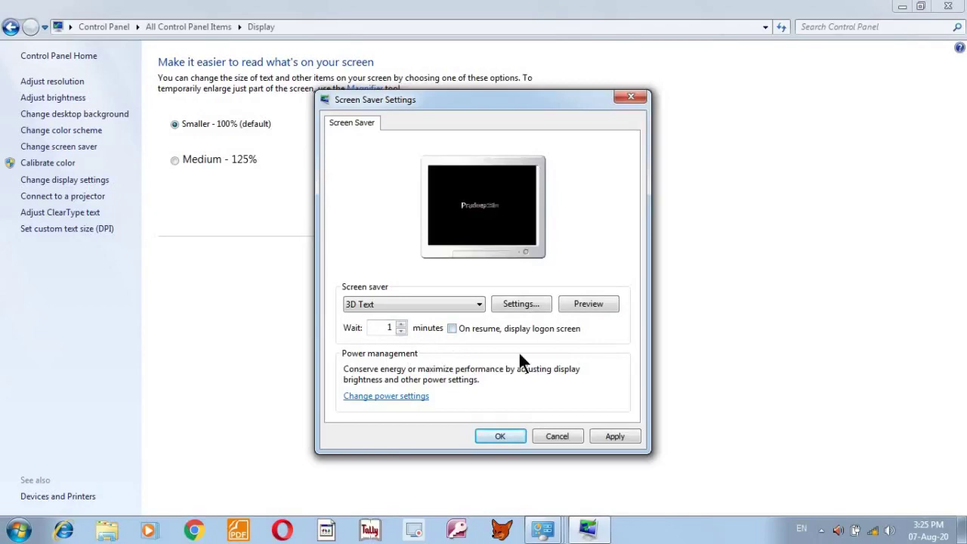
left_click(617, 436)
left_click(550, 437)
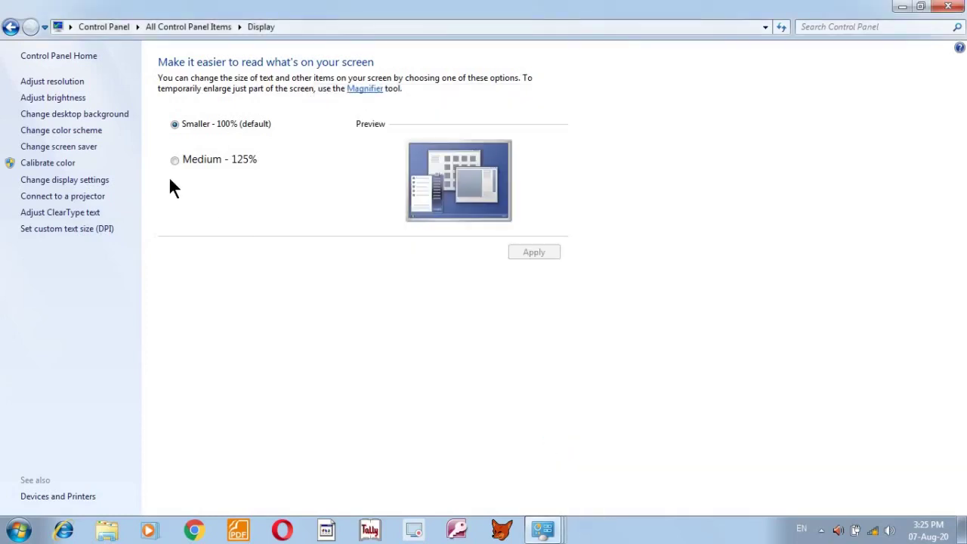
Step: View Change display settings and Set custom text size (DPI) without changes, then close Control Panel
left_click(105, 184)
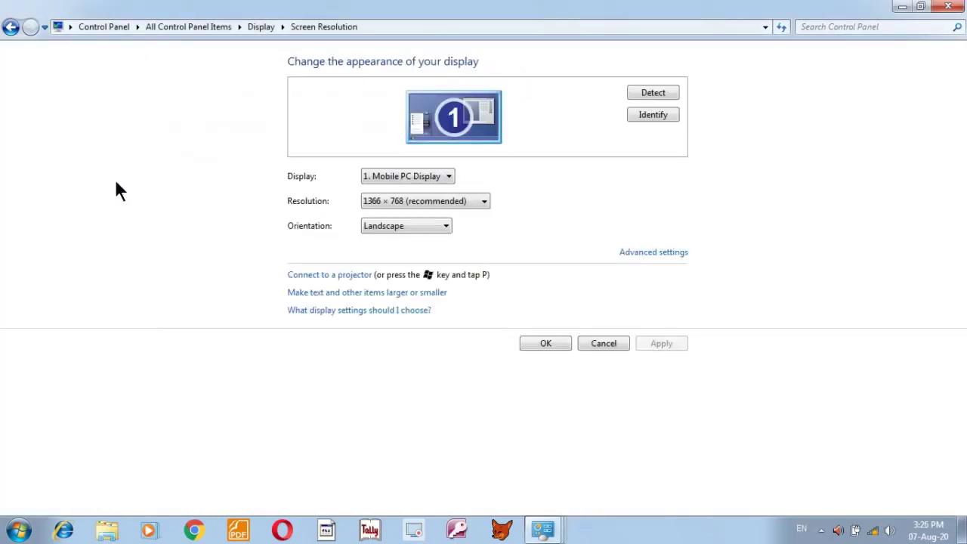
left_click(9, 31)
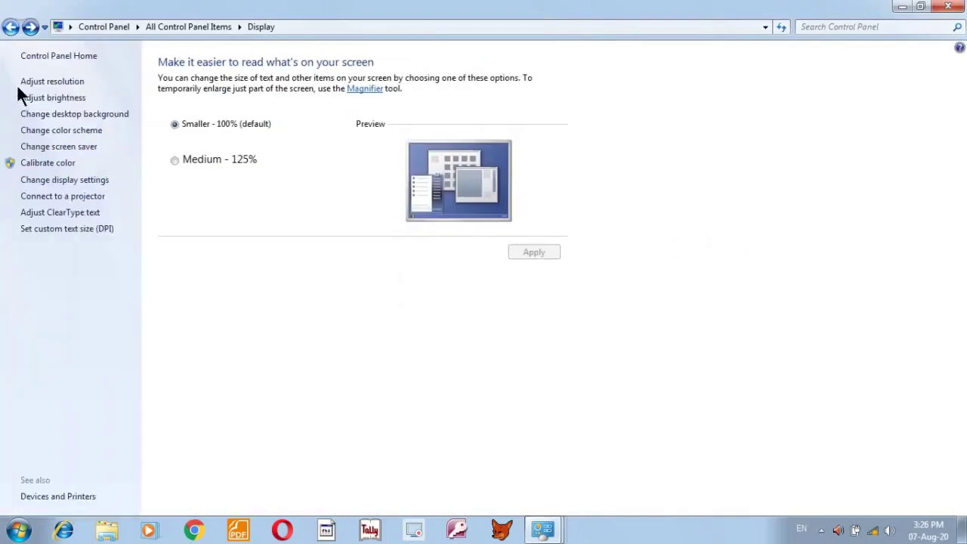
left_click(79, 230)
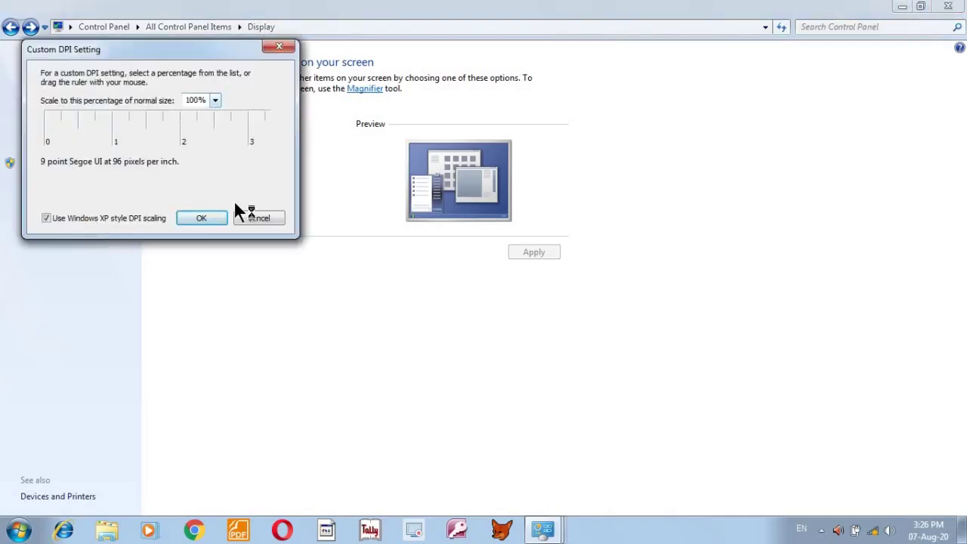
left_click(246, 217)
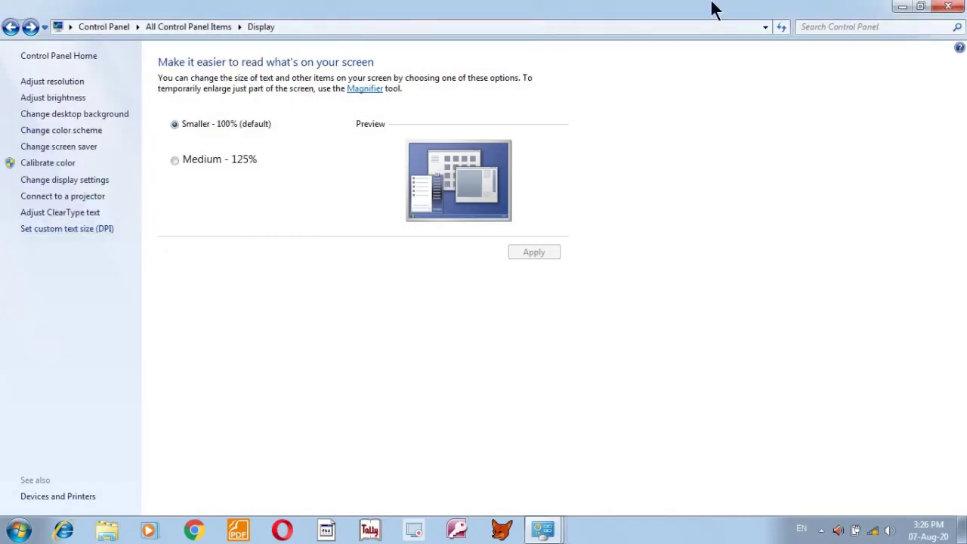
left_click(956, 9)
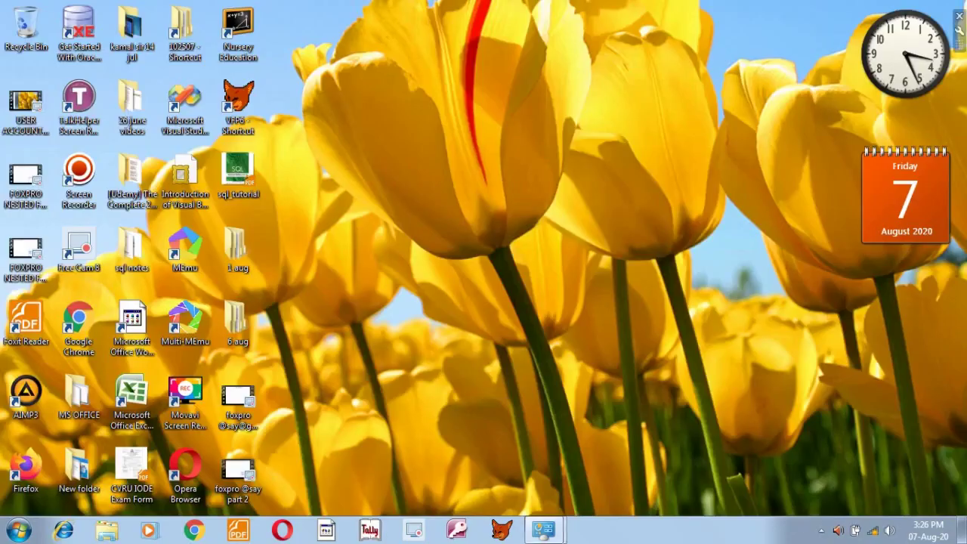
key("super")
Step: Close the ClearType Text Tuner and show the Shut down options in the Start menu
mouse_move(243, 493)
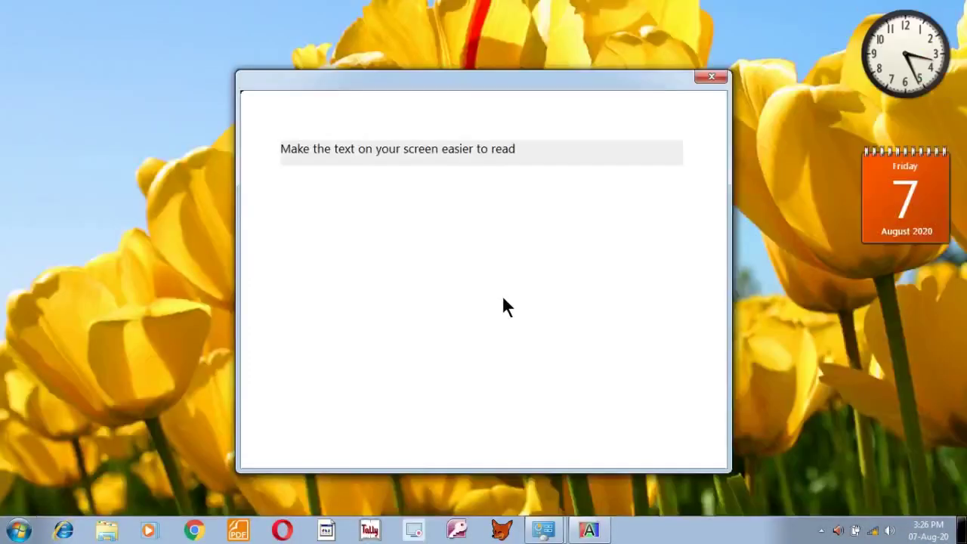
left_click(716, 78)
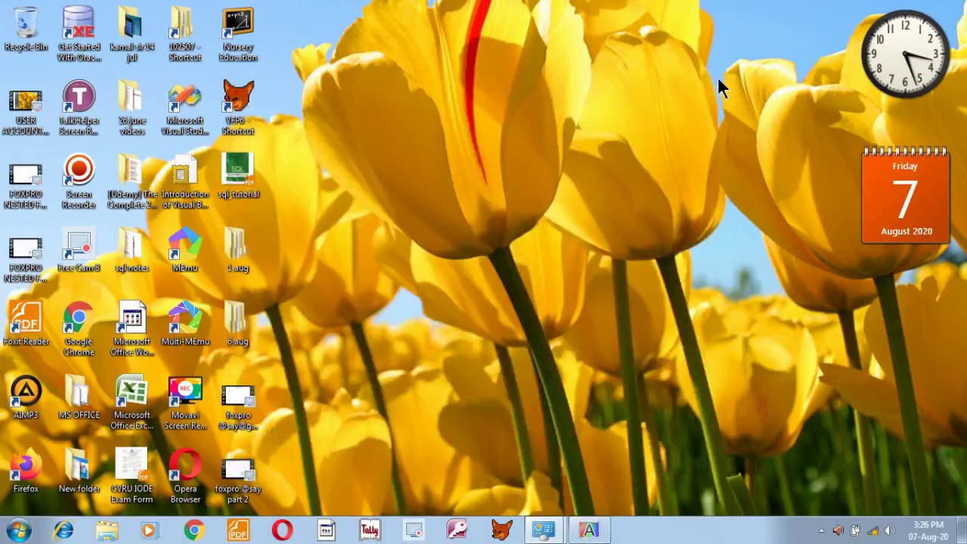
left_click(19, 529)
left_click(247, 493)
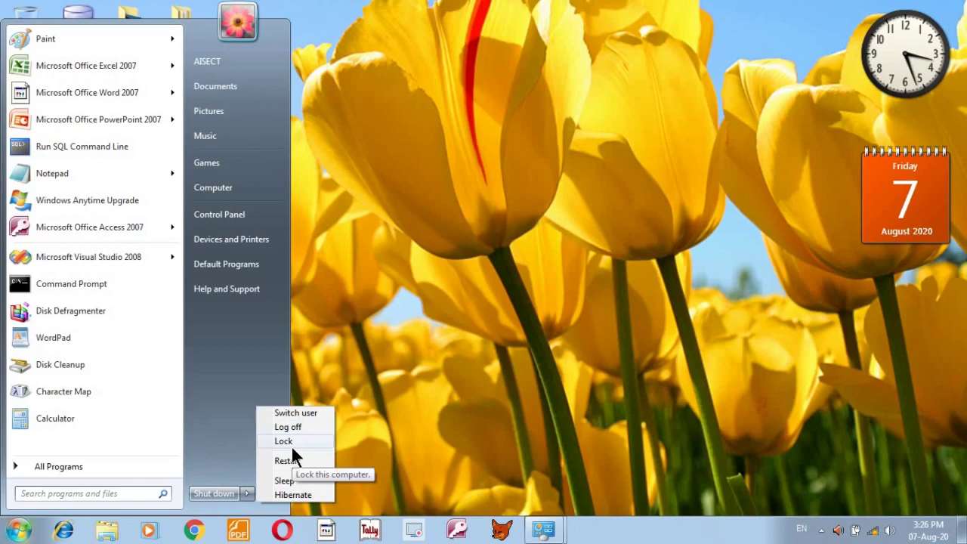
left_click(291, 443)
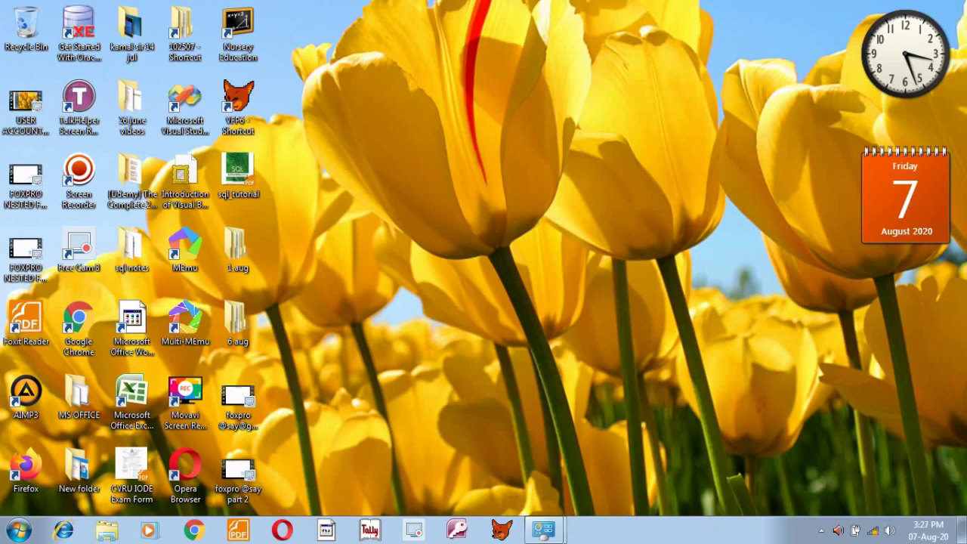
left_click(18, 531)
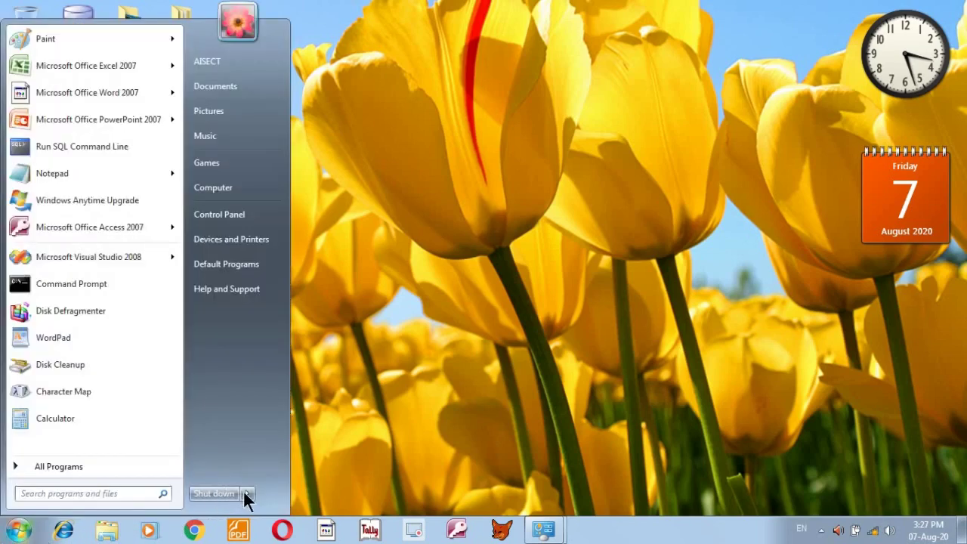
mouse_move(246, 493)
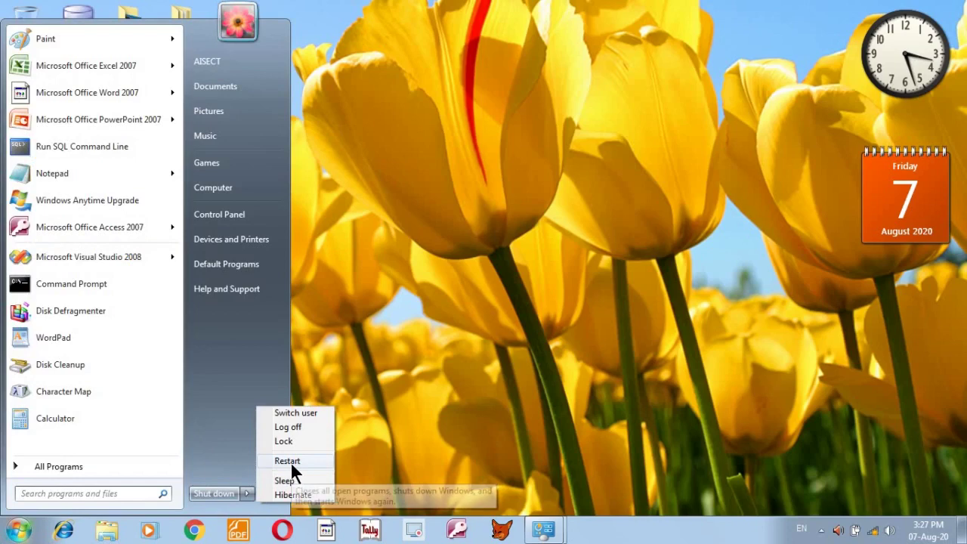